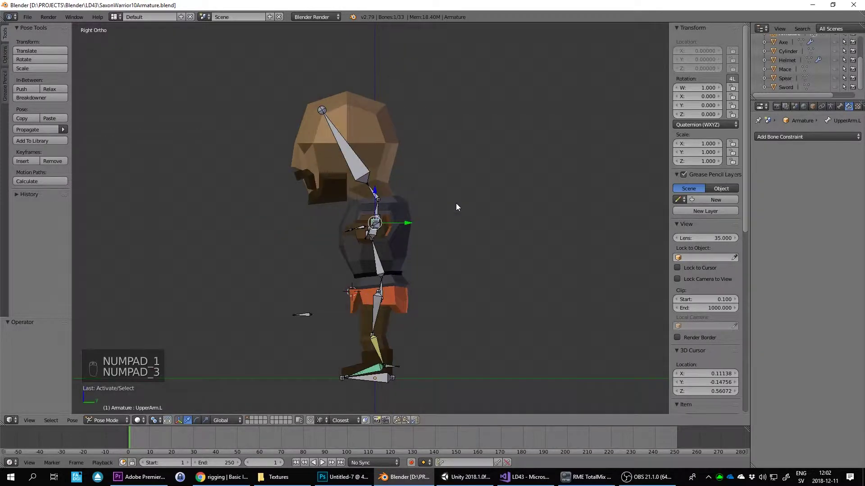
Step: Select all of the armature's bones with the character seen from the front
key(KP_1)
scroll(456, 205, down, 1)
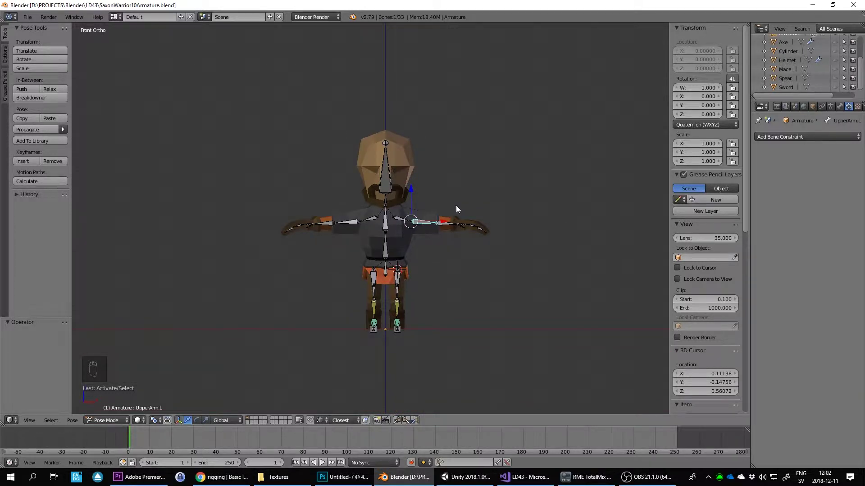
scroll(456, 206, up, 2)
key(a)
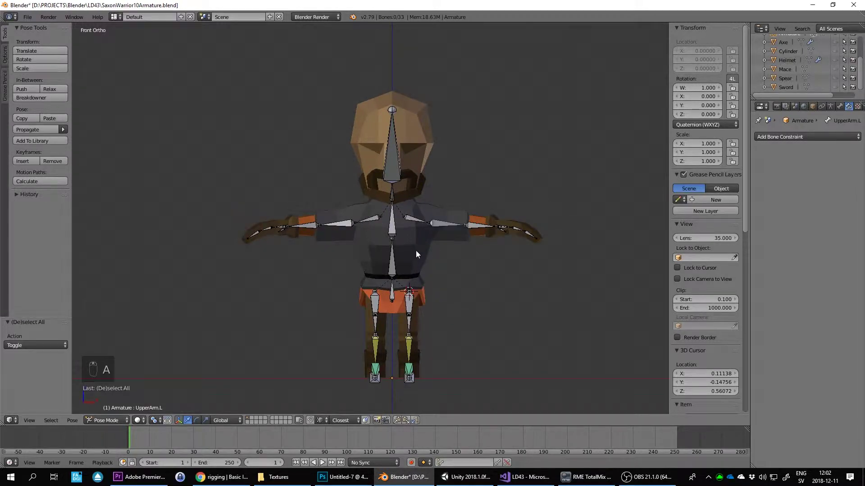
key(a)
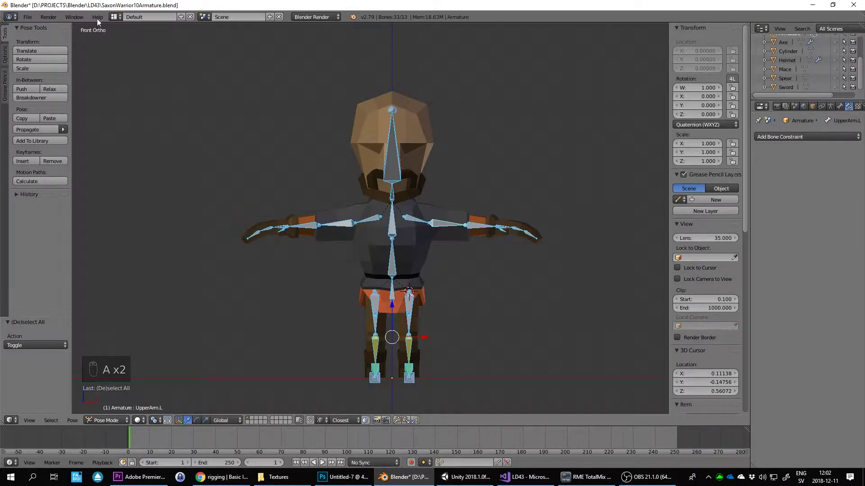
Step: Switch the screen layout to Animation and view the character from the right side
click(113, 17)
click(128, 28)
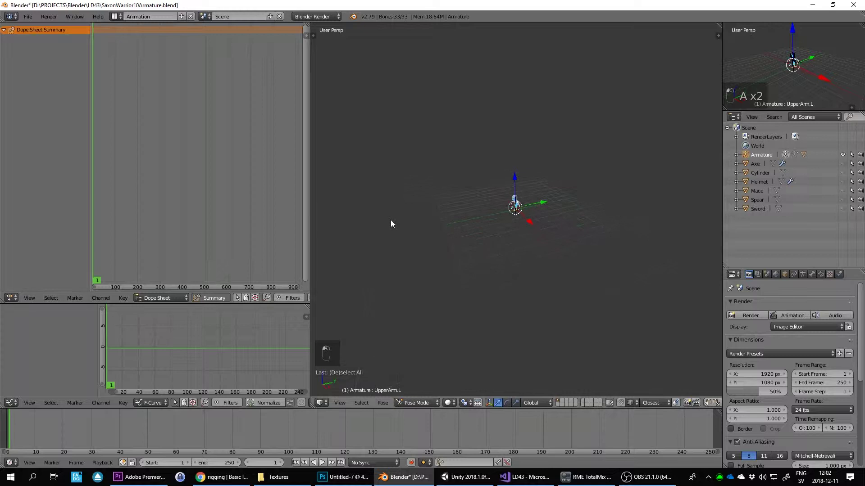
key(KP_1)
key(KP_3)
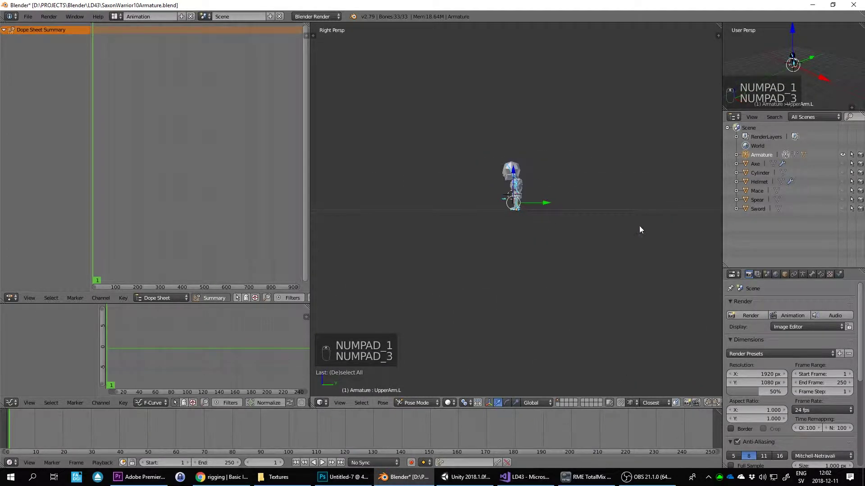
Step: Turn on Textured Solid shading for the viewport and show the character from the front
key(n)
scroll(664, 307, down, 8)
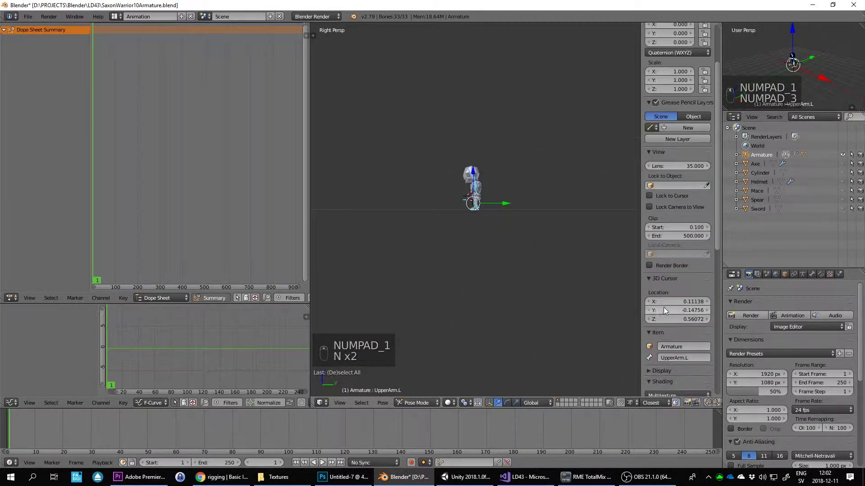
click(669, 334)
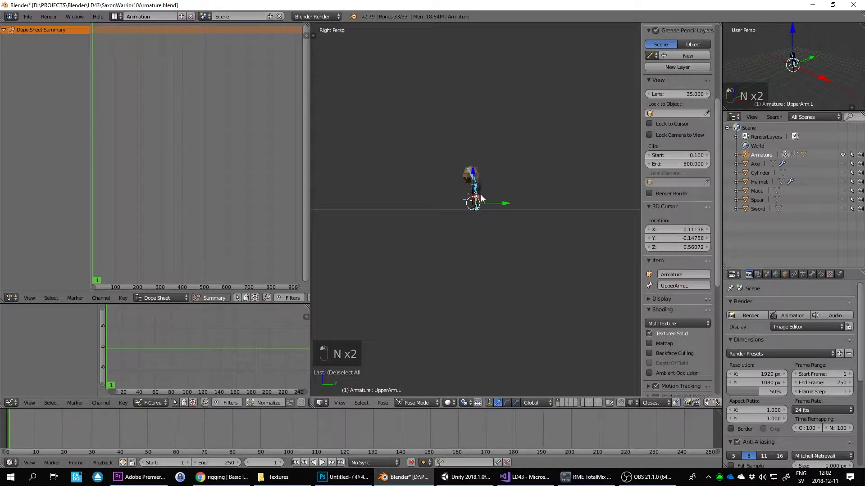
key(KP_1)
scroll(431, 220, up, 10)
scroll(522, 204, down, 4)
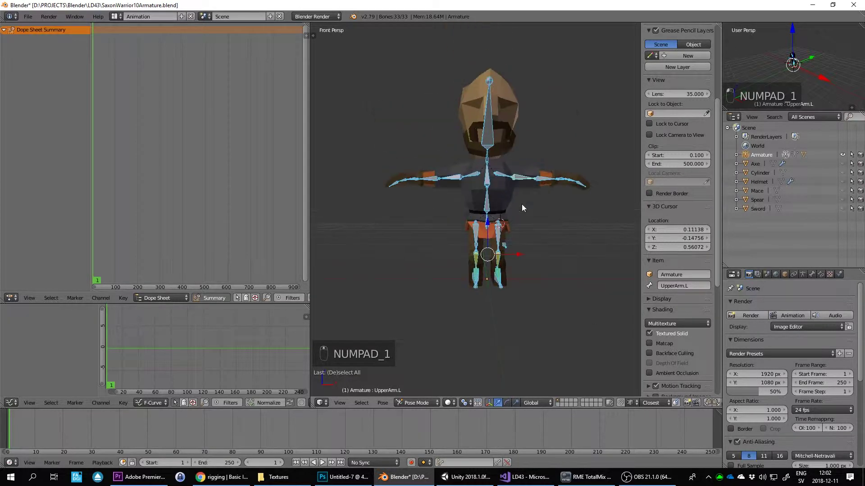
Step: Switch the dope sheet to Action Editor mode and create a new action for the armature
click(142, 297)
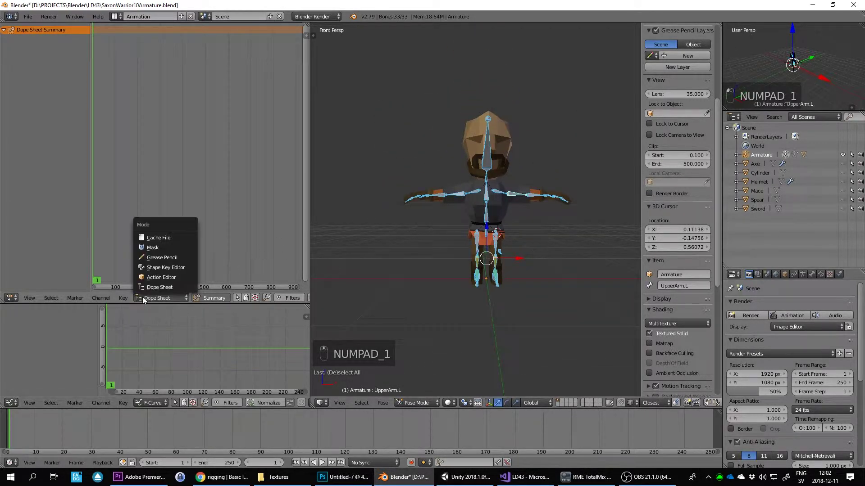
click(161, 277)
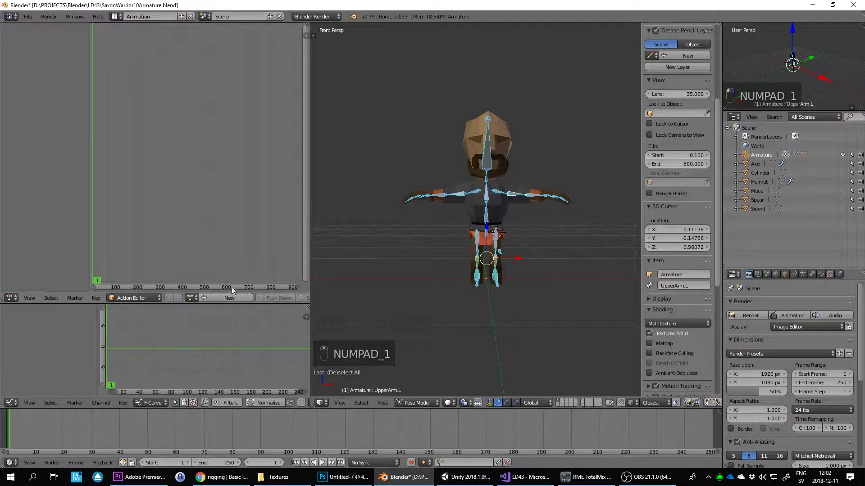
click(221, 299)
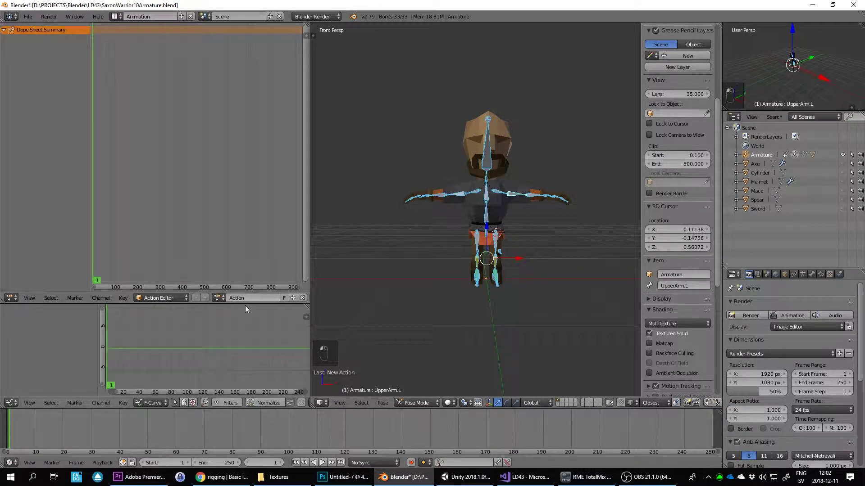
Step: Rename the new action T-Pose and give it a fake user so it is kept
double_click(260, 298)
text(T)
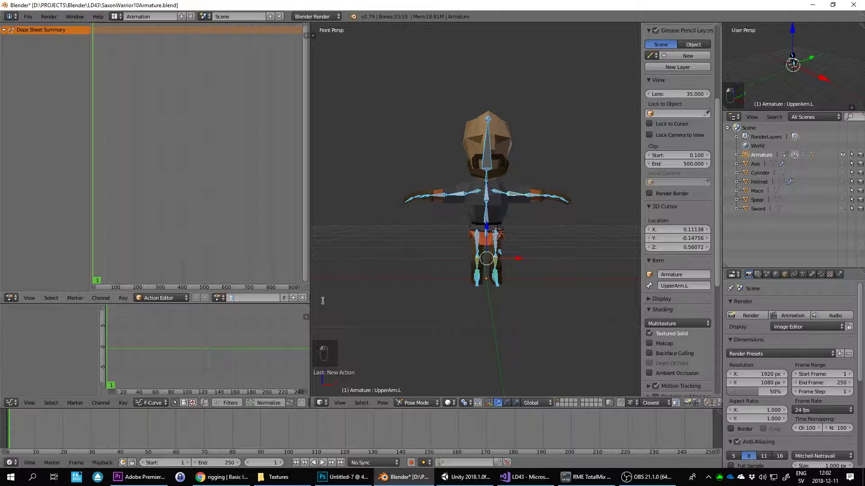
text(-Pose)
key(Return)
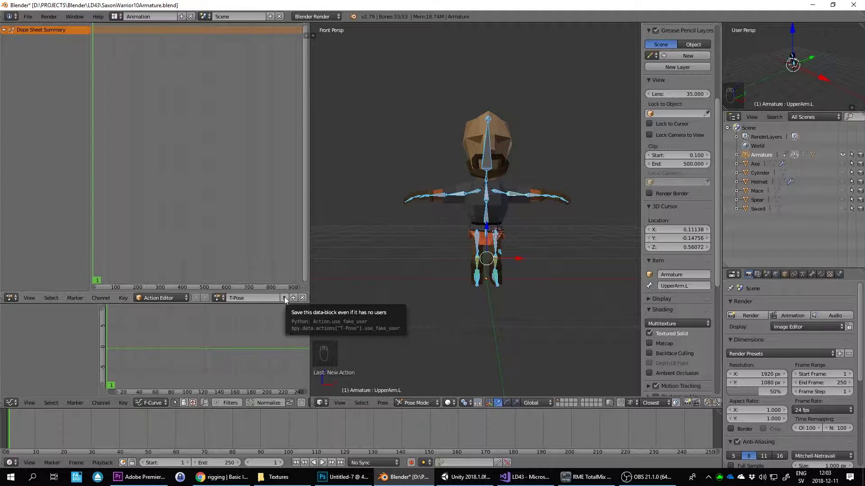
click(285, 298)
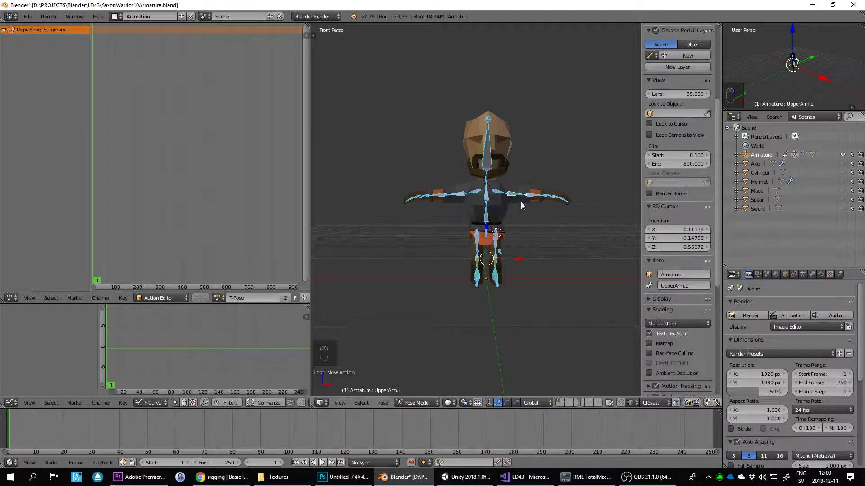
Step: Switch the front view to orthographic projection with the whole character in frame
key(KP_5)
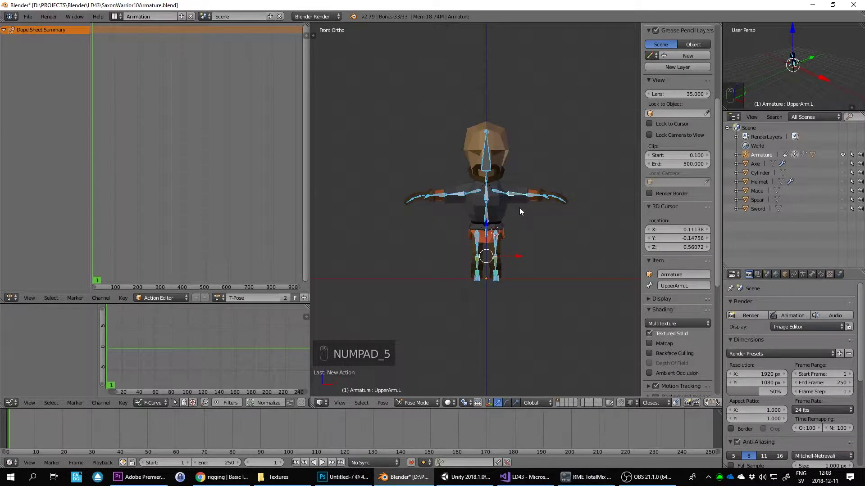
scroll(501, 197, up, 3)
scroll(530, 145, up, 1)
shift+middle_drag(530, 145, 509, 167)
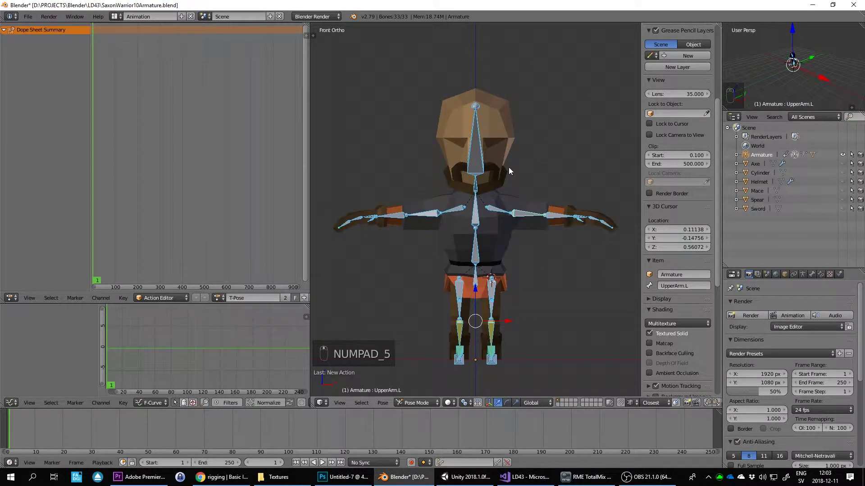
scroll(508, 166, down, 1)
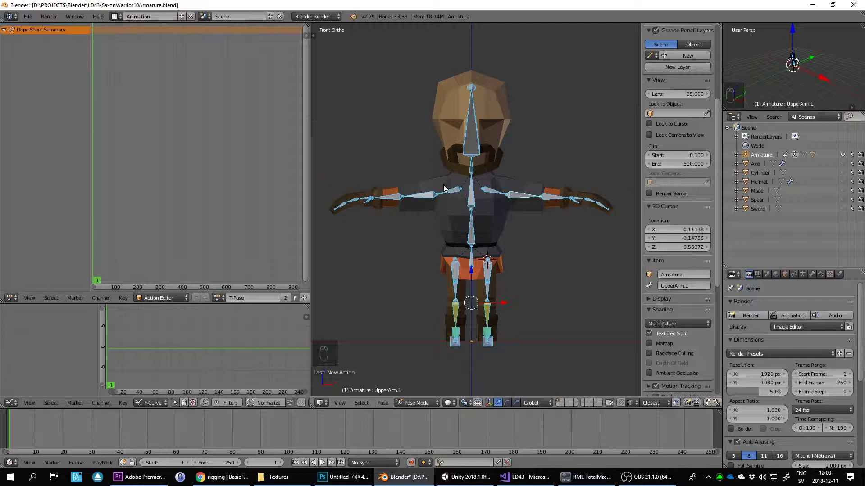
scroll(537, 172, down, 1)
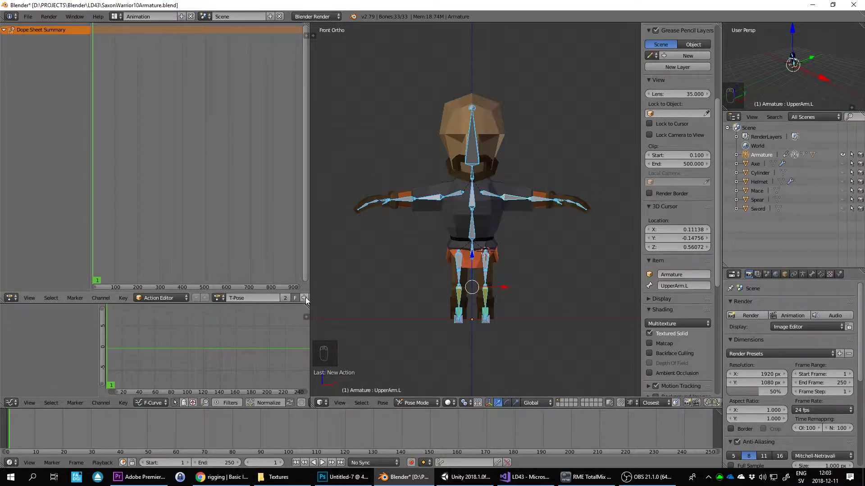
Step: Make a separate copy of the T-Pose action and name it Idle
click(285, 298)
click(264, 298)
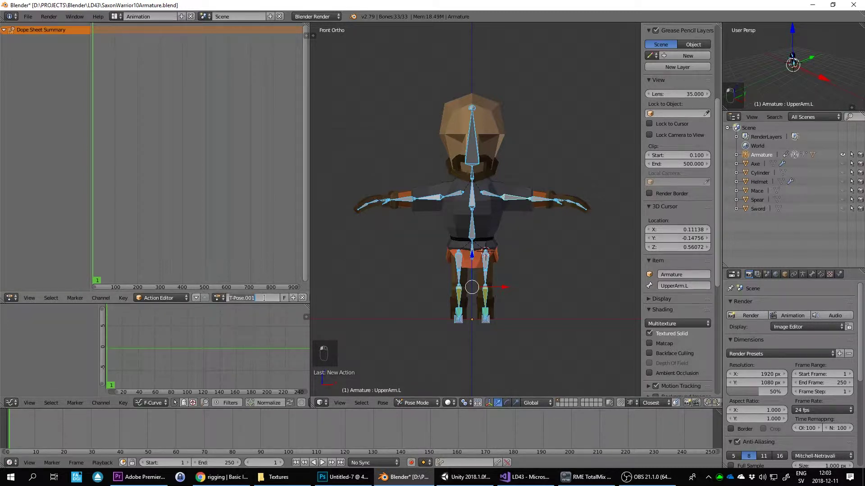
key(BackSpace)
key(Return)
Step: Rotate the UpperArm.L bone down in the front view so the arm hangs beside the body
right_click(513, 198)
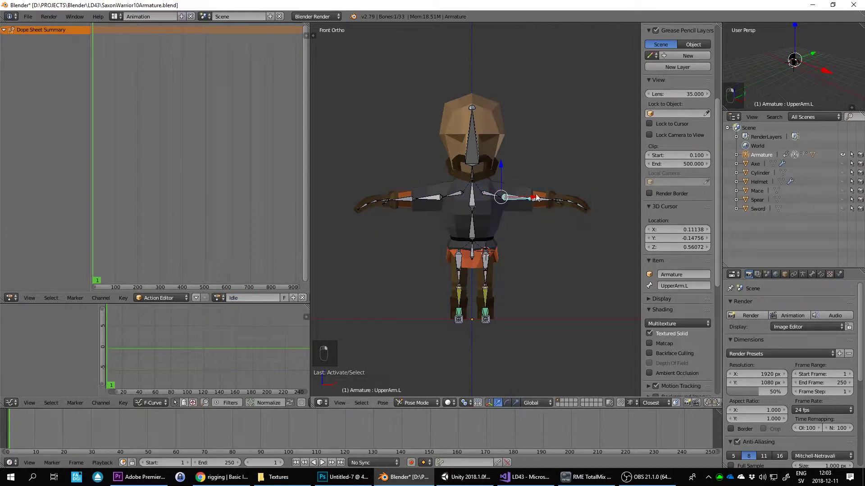
key(r)
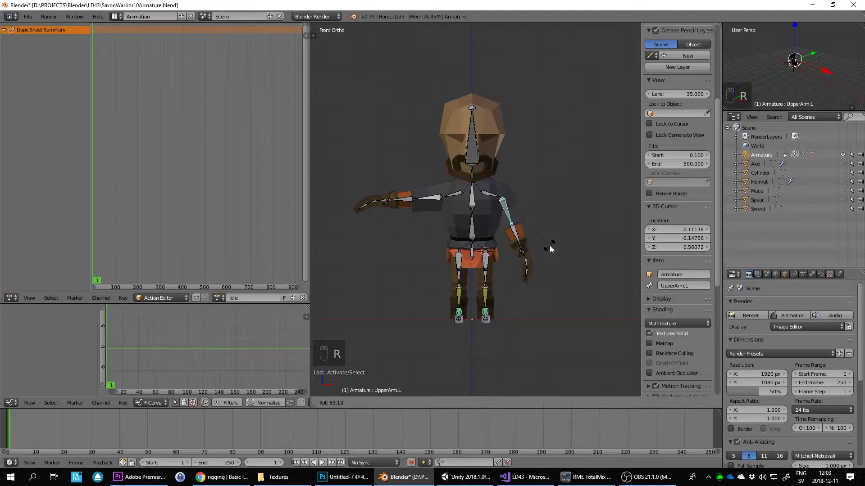
click(540, 258)
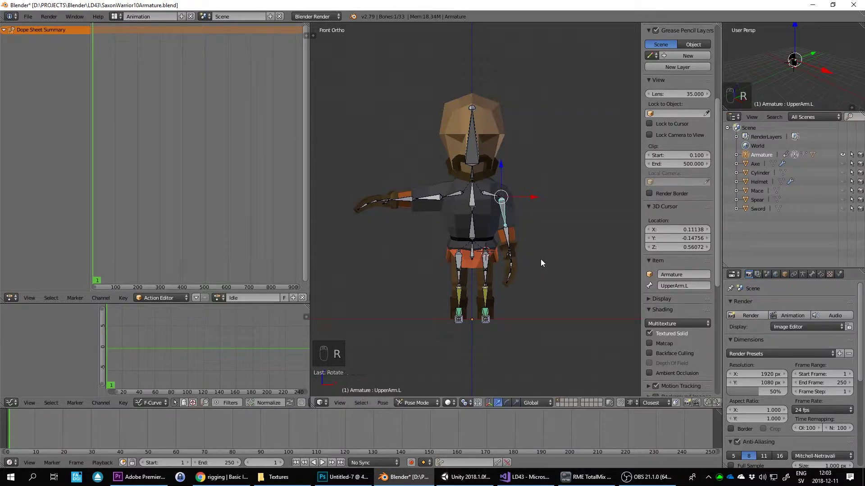
Step: Rotate the UpperArm.R bone down in the front view so the arm hangs beside the body
scroll(516, 255, up, 3)
middle_drag(552, 248, 424, 148)
right_click(426, 148)
key(KP_1)
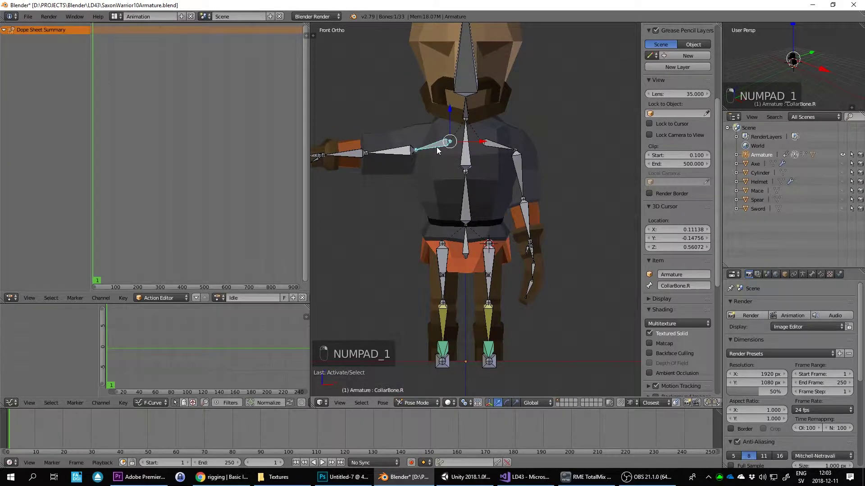
right_click(390, 151)
key(r)
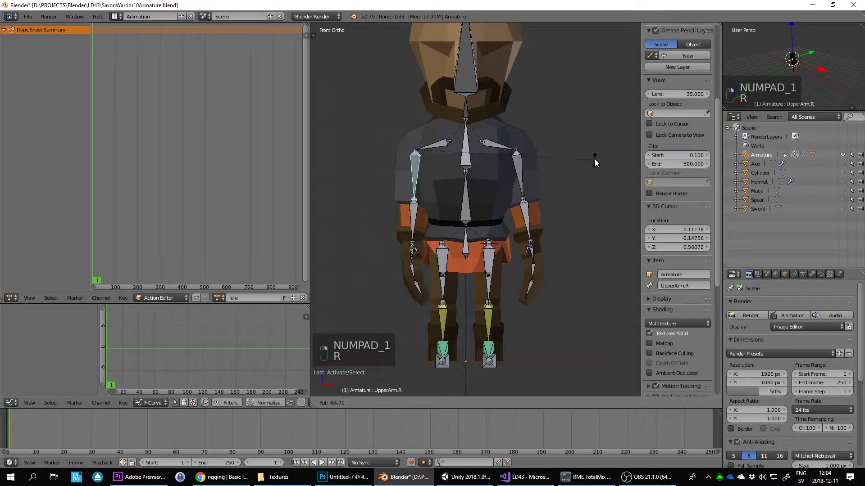
click(575, 164)
Step: Inspect the lowered arms from an angle and from the side, and look over the existing actions
mouse_move(579, 191)
middle_down()
mouse_move(509, 202)
mouse_move(563, 189)
middle_up()
scroll(509, 202, down, 4)
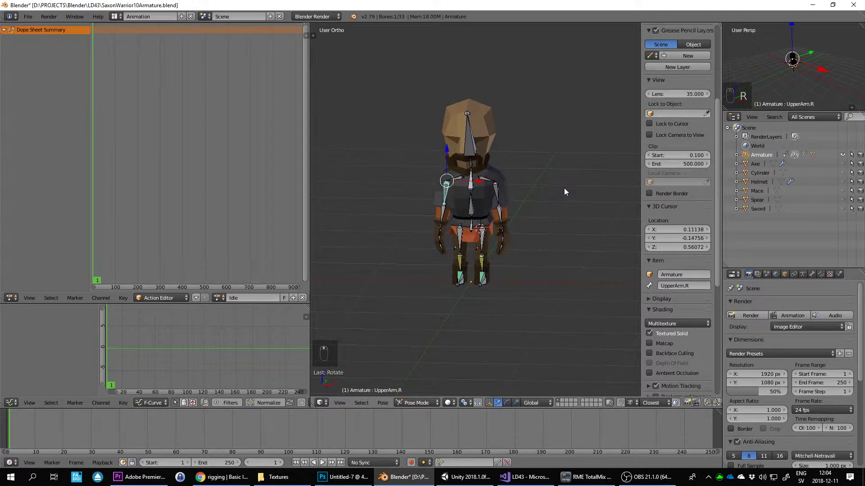
key(KP_1)
key(KP_3)
scroll(511, 161, up, 5)
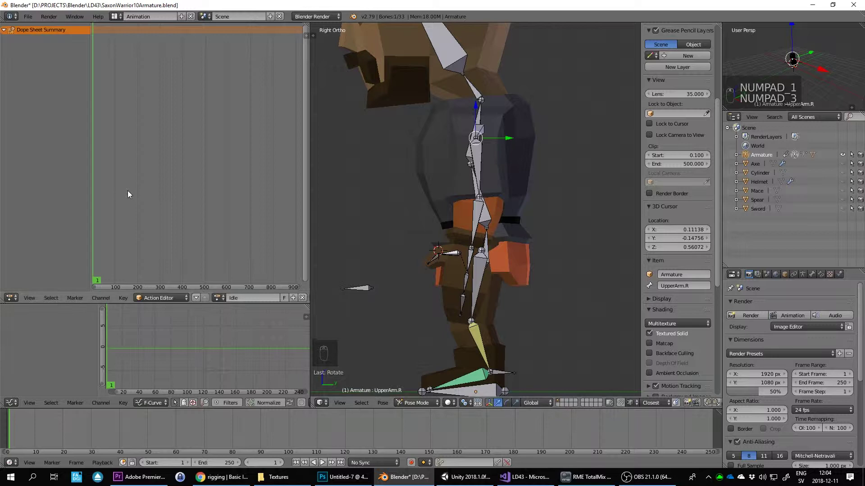
click(217, 297)
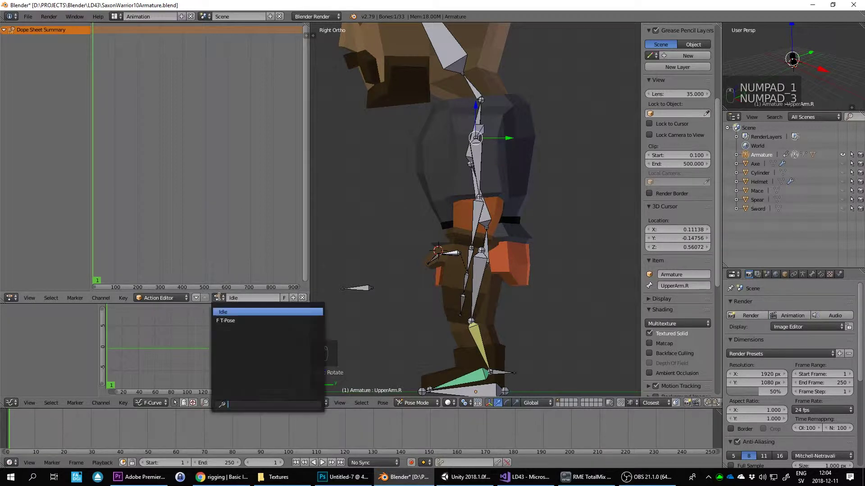
Step: Select every bone of the armature and return to the front view
scroll(464, 199, down, 5)
key(a)
key(a)
key(a)
key(KP_1)
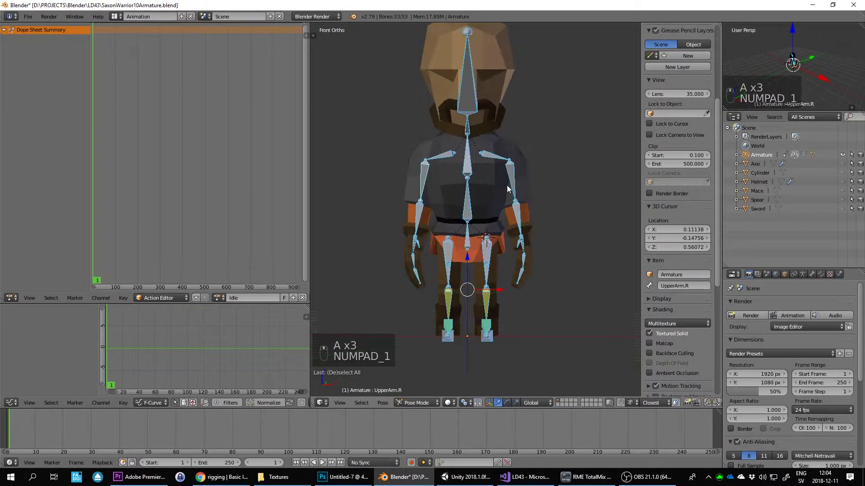
Step: Try to insert keyframes for all channels of the Idle action at frame 1 in the Action Editor
key(i)
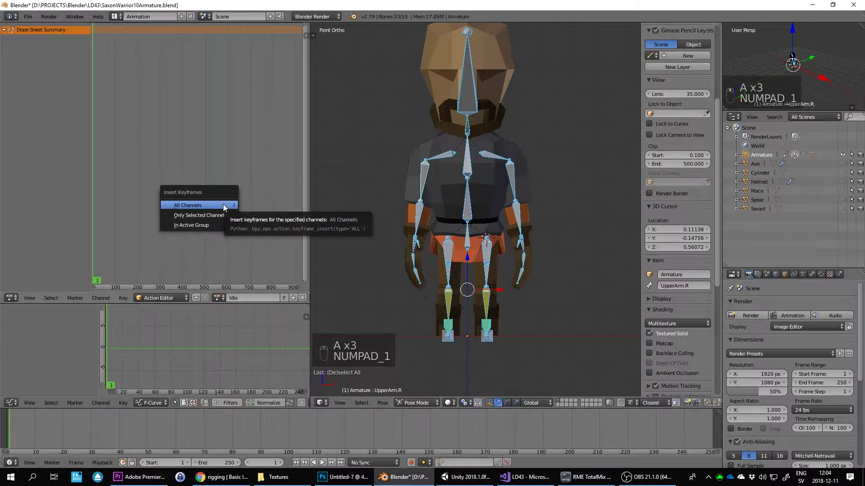
click(224, 206)
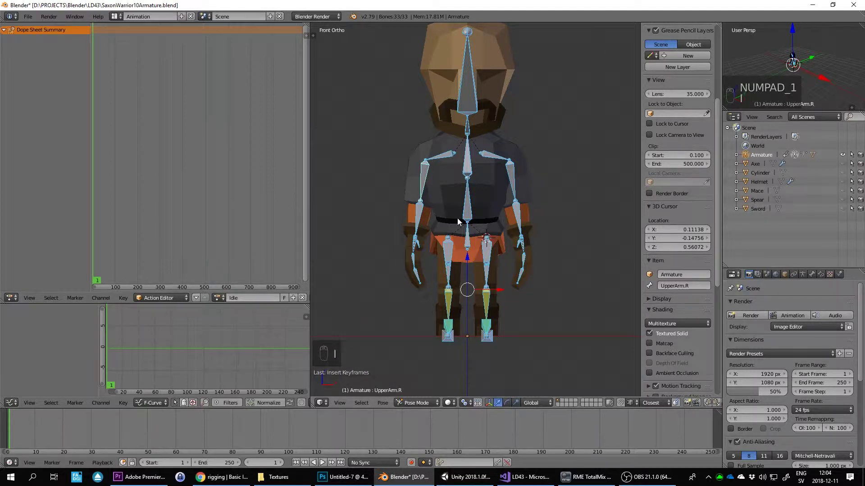
key(i)
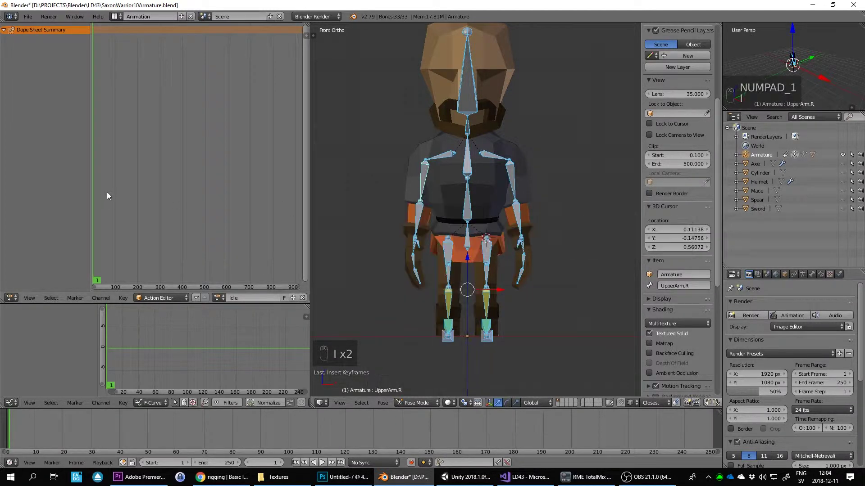
scroll(171, 179, down, 1)
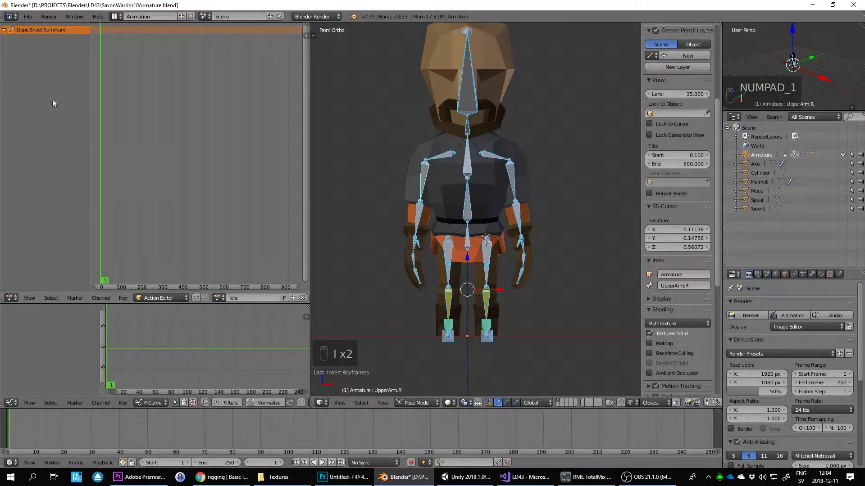
key(i)
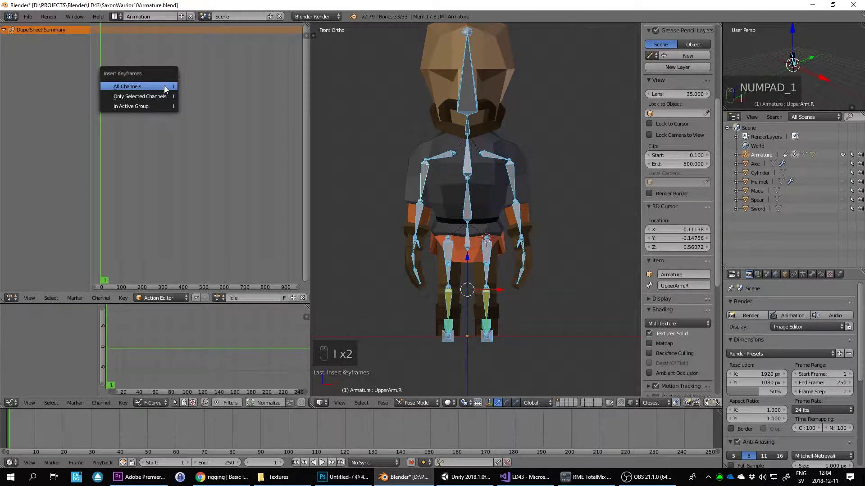
click(165, 86)
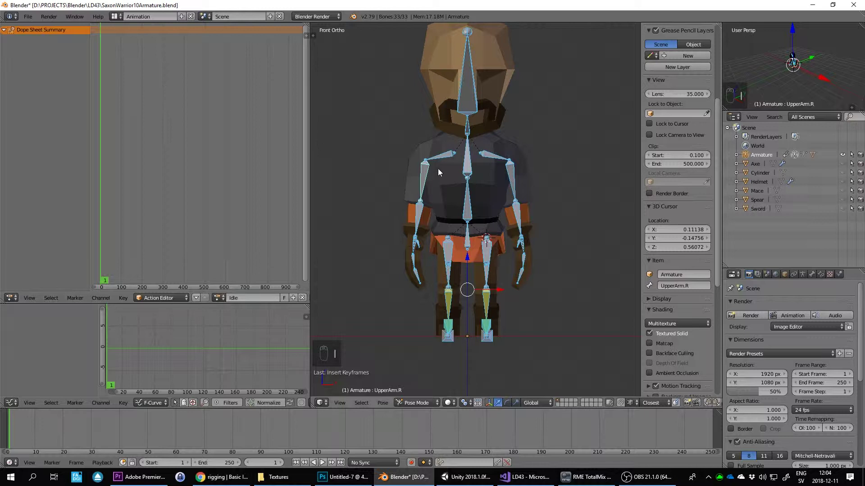
Step: Turn on automatic keyframe insertion for the timeline
click(411, 463)
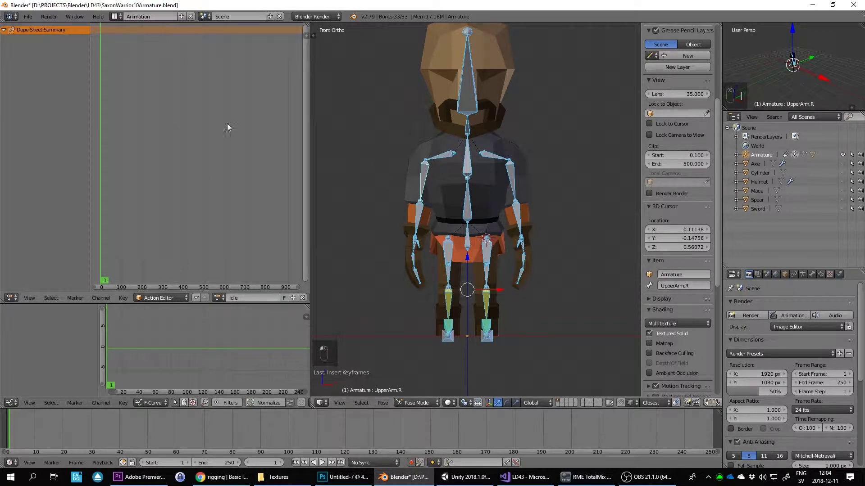
Step: Insert LocRot keyframes for all bones of the Idle action at frame 1
key(i)
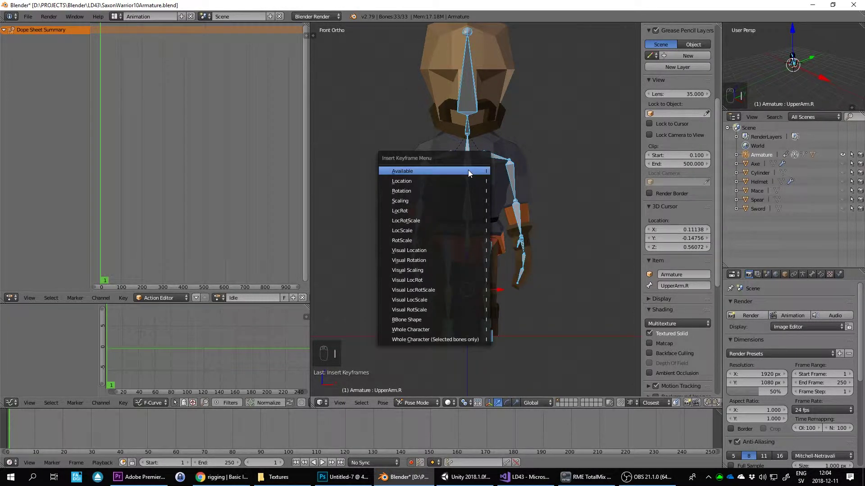
click(467, 210)
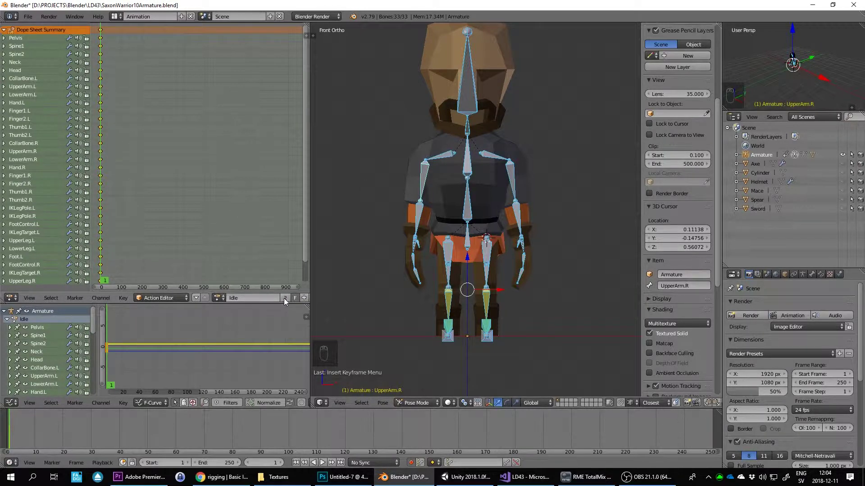
Step: Load the T-Pose action and clear the rotation of all bones so the outstretched-arm pose is keyed at frame 1
click(219, 298)
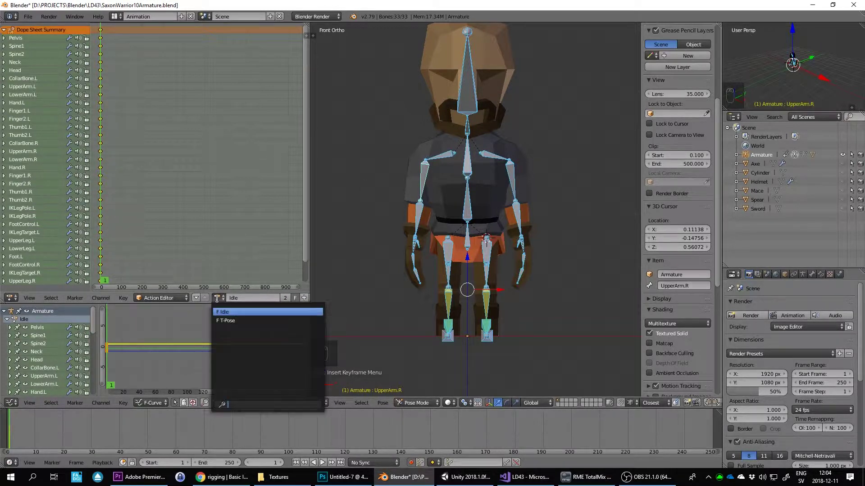
click(252, 321)
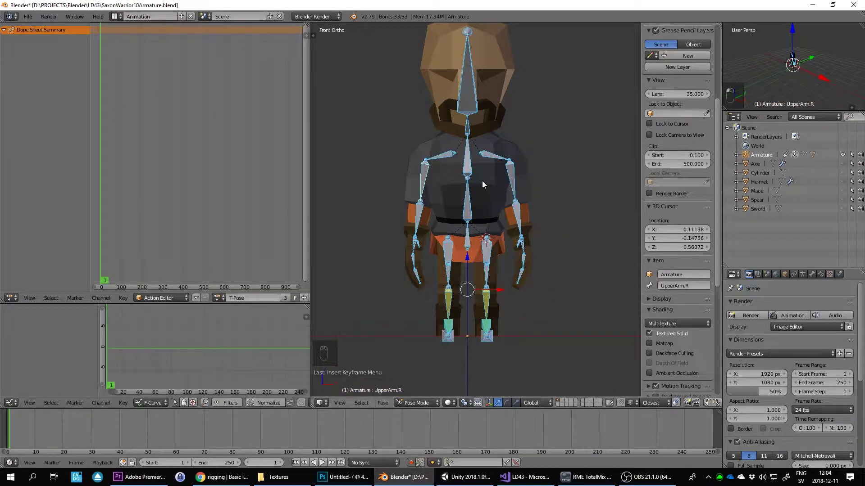
key(alt+r)
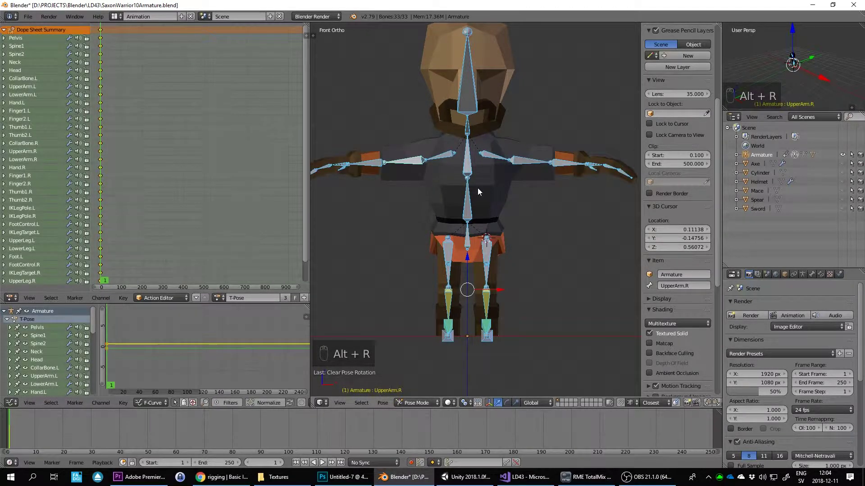
scroll(490, 182, down, 1)
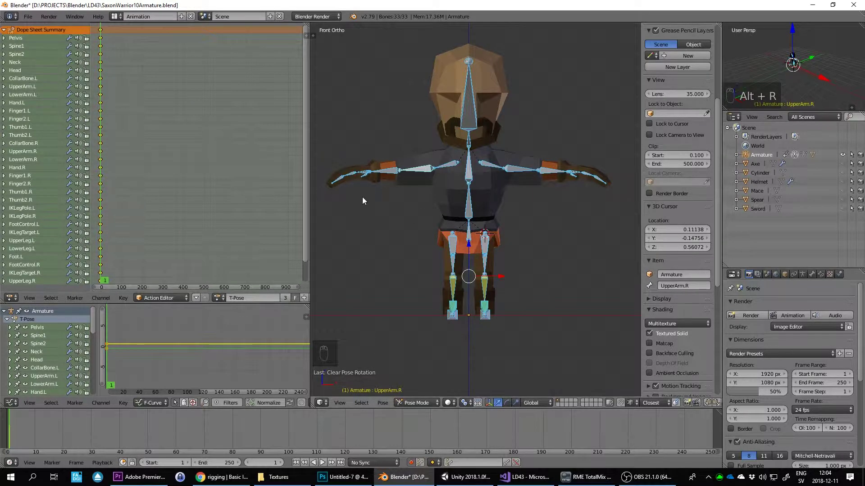
scroll(362, 196, down, 1)
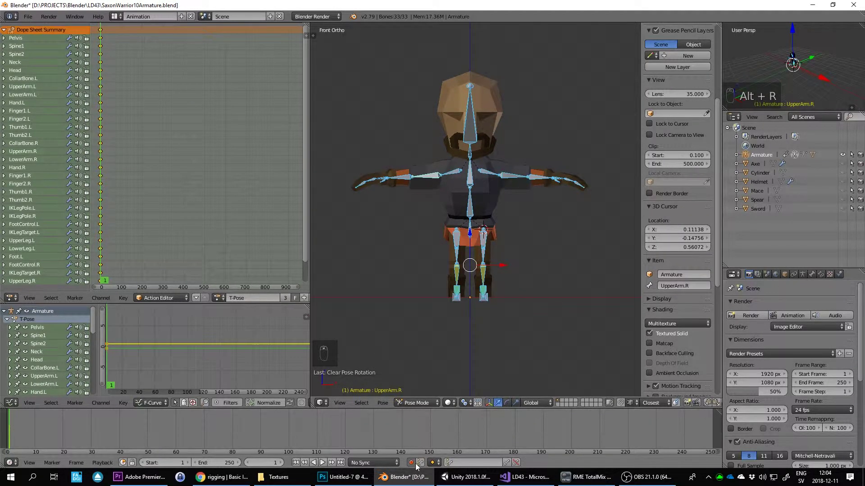
Step: Switch back to the Idle action and preview its playback around frame 47
click(219, 298)
click(235, 312)
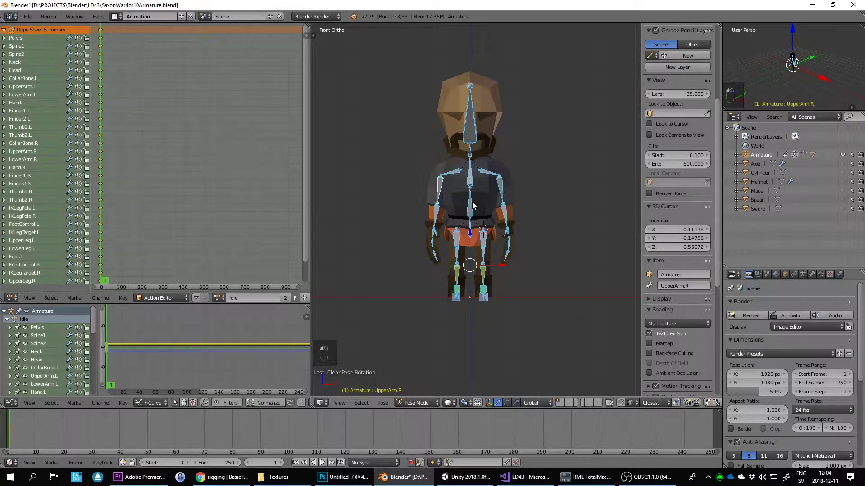
drag(133, 144, 110, 152)
scroll(123, 156, up, 4)
click(158, 193)
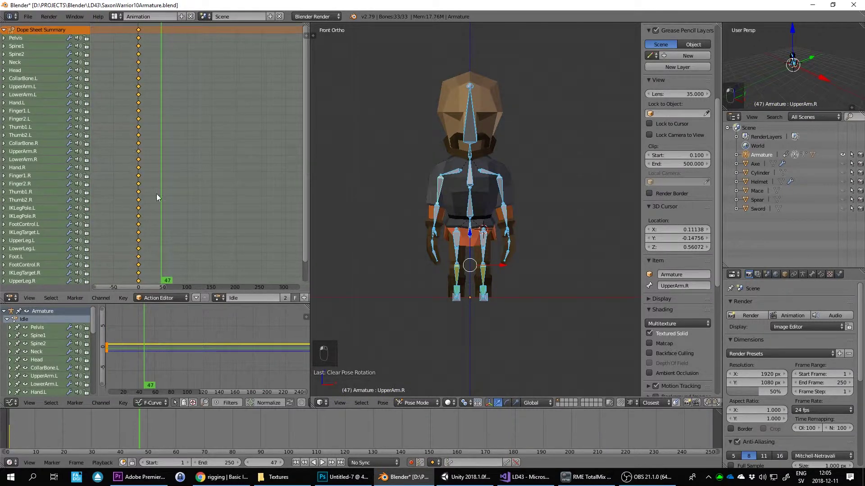
key(alt+a)
key(Escape)
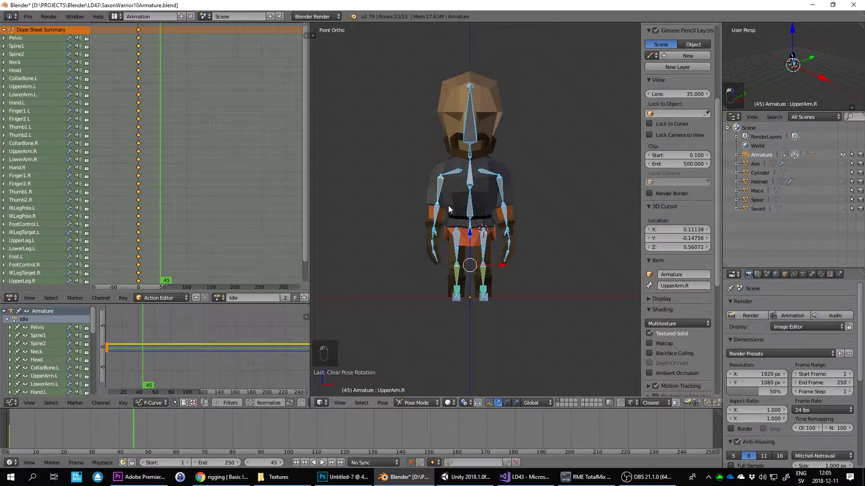
Step: At frame 51, lean the Spine2 bone back about 3° in the side view
key(KP_3)
scroll(494, 170, up, 4)
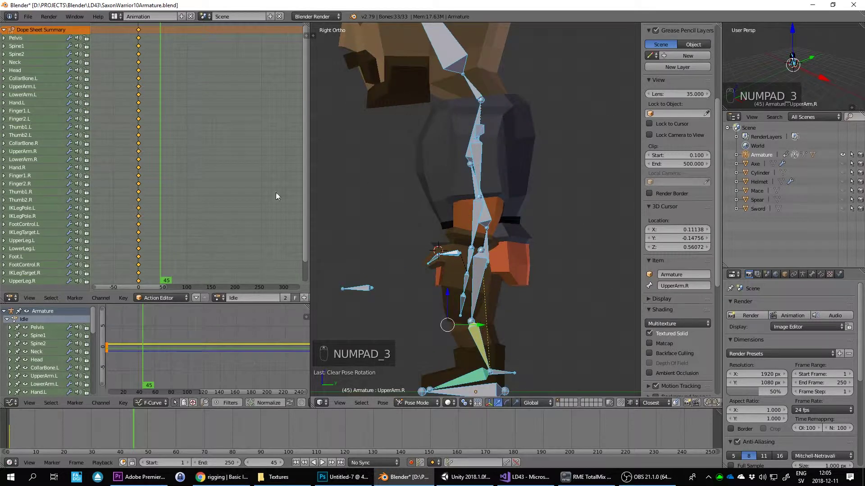
key(alt+a)
drag(142, 212, 163, 218)
key(alt+a)
right_click(485, 114)
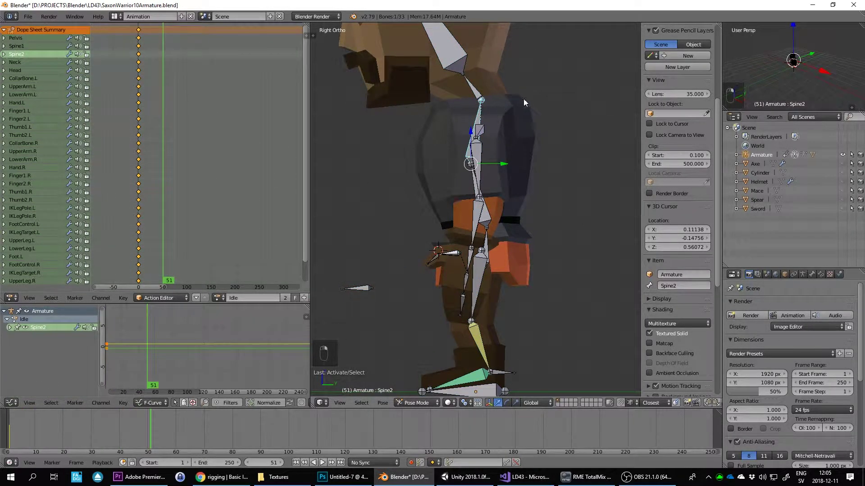
key(r)
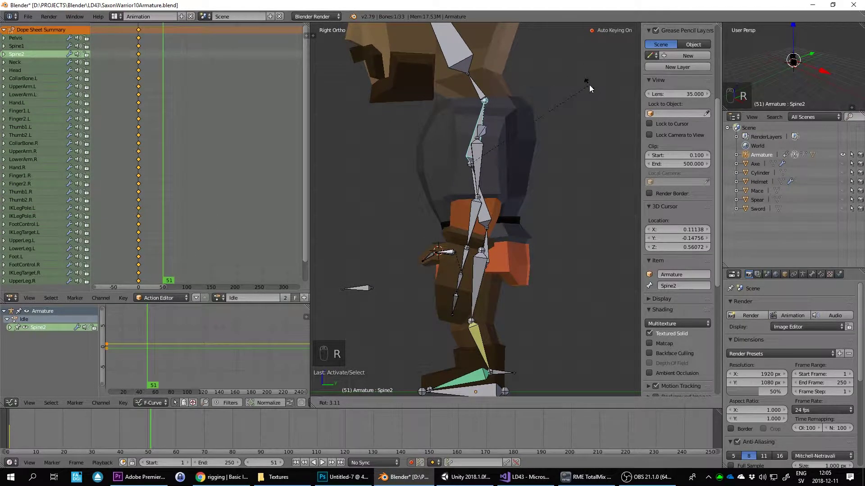
click(589, 85)
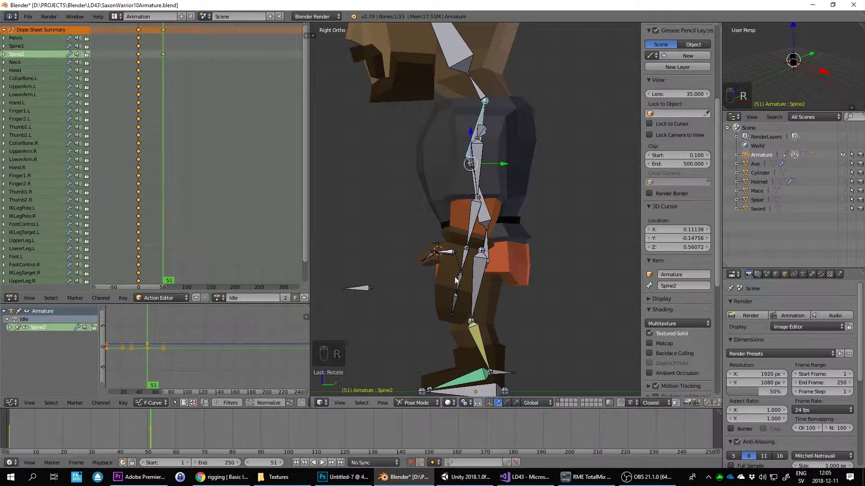
right_click(469, 255)
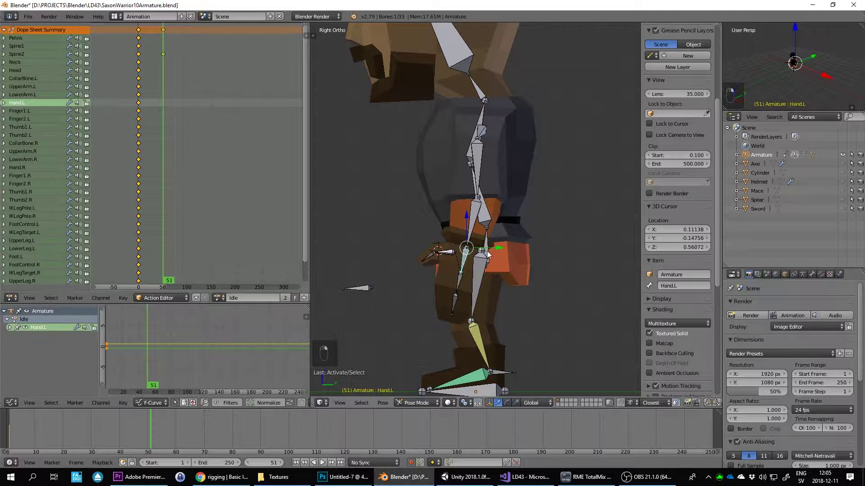
drag(493, 247, 499, 250)
key(ctrl+z)
key(ctrl+z)
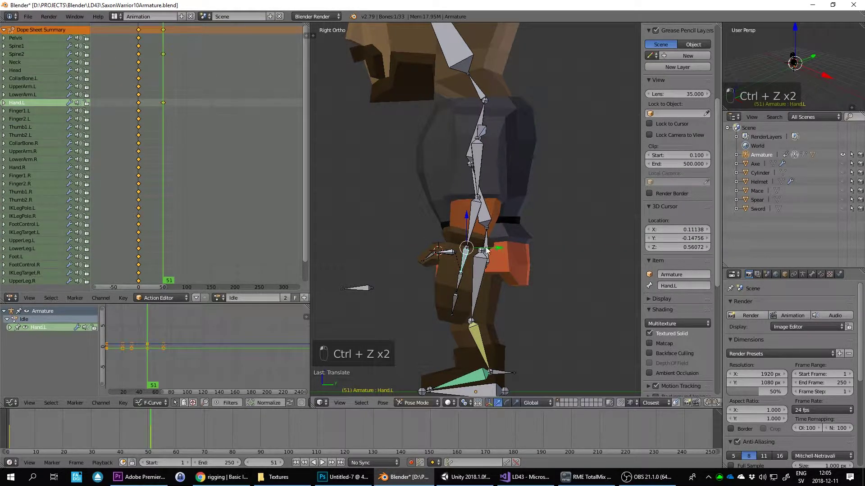
key(ctrl+z)
Step: Rotate the left upper arm bone slightly backward at frame 51 in the side view
right_click(469, 263)
right_click(462, 284)
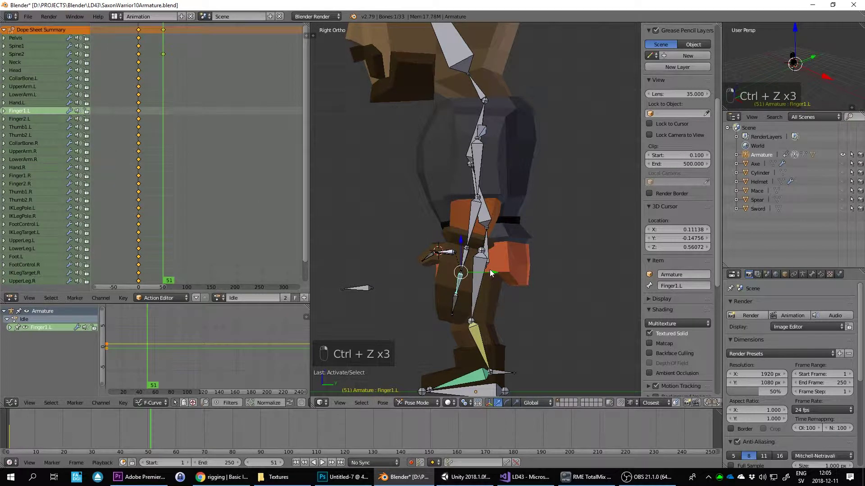
right_click(471, 231)
right_click(491, 190)
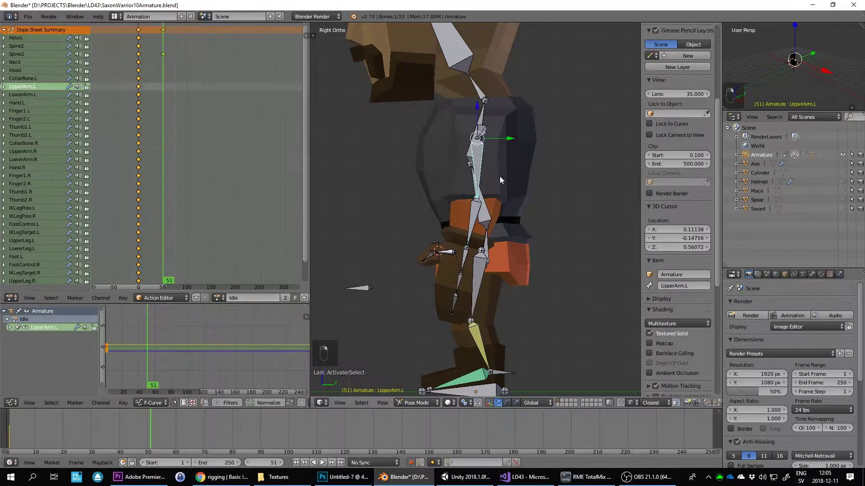
key(r)
click(468, 224)
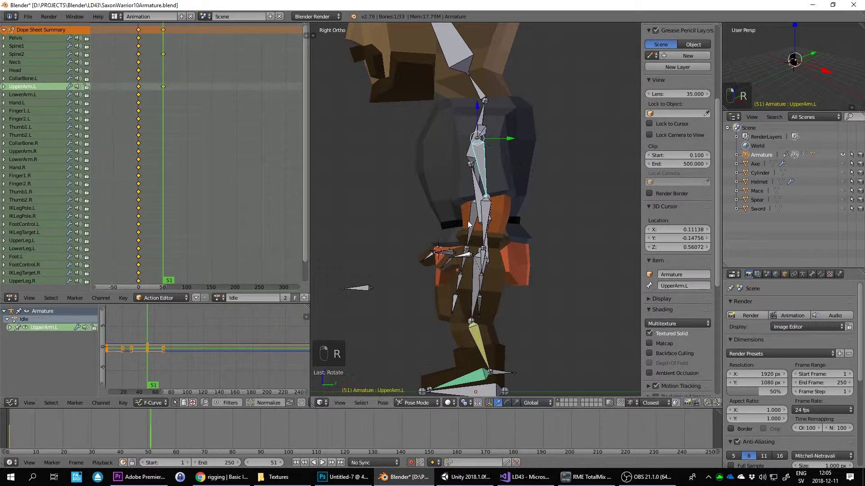
Step: Rotate the right upper arm bone backward about 3° at frame 51
right_click(481, 179)
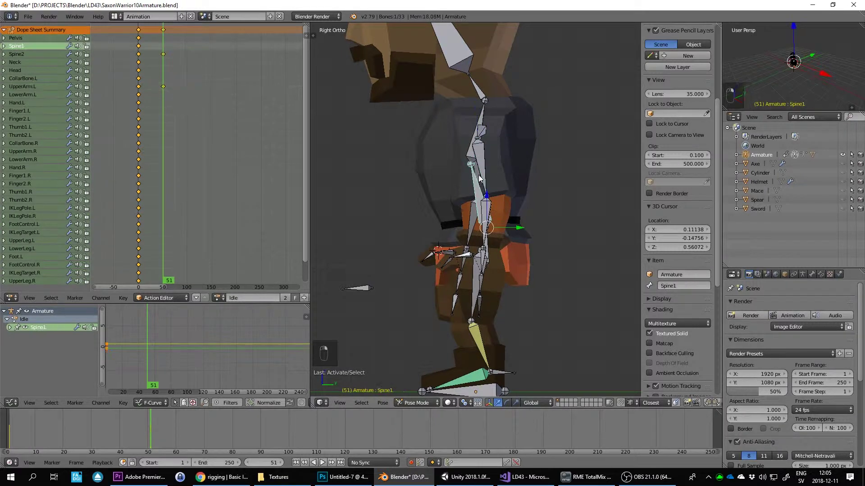
right_click(480, 178)
right_click(480, 177)
right_click(480, 176)
right_click(478, 176)
key(r)
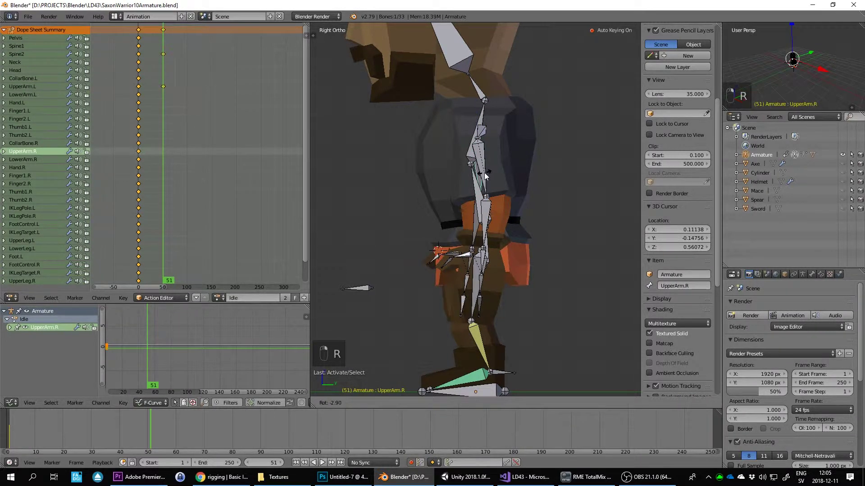
click(488, 175)
Step: Preview the Idle animation from the front view
middle_drag(488, 174, 562, 220)
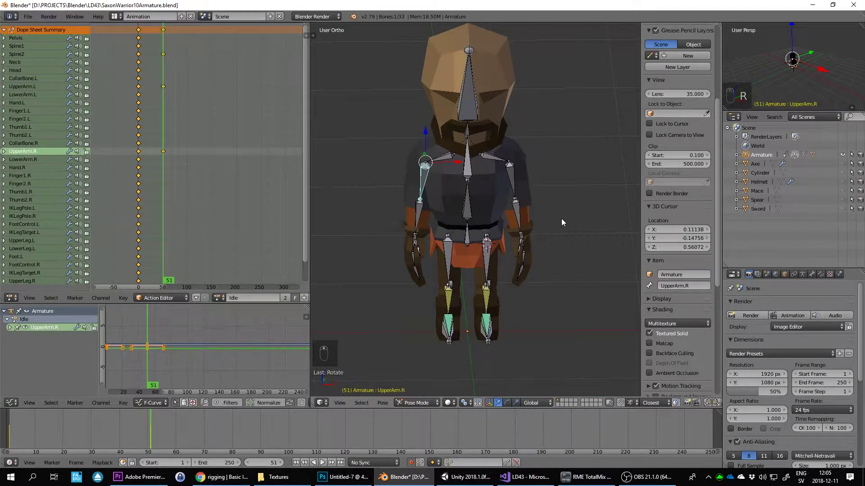
key(KP_1)
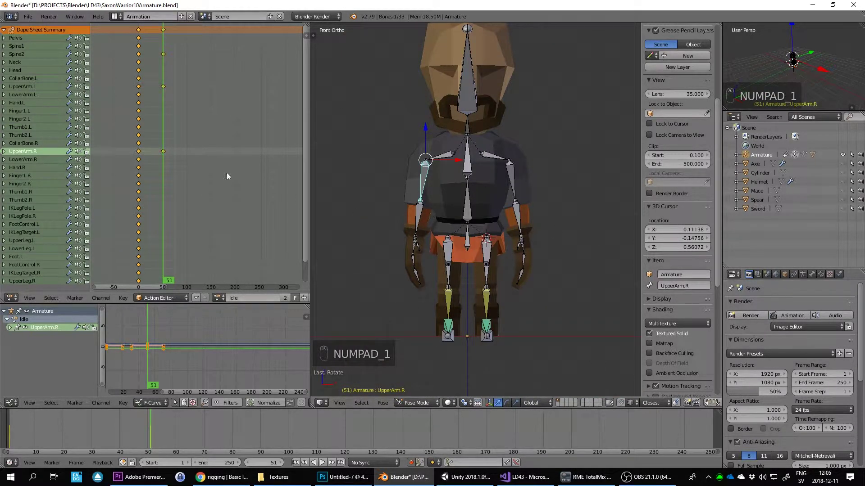
key(alt+a)
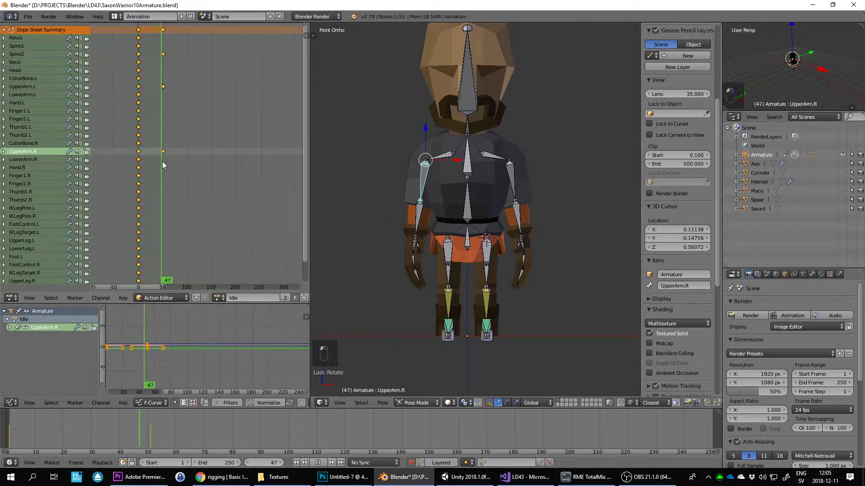
key(Escape)
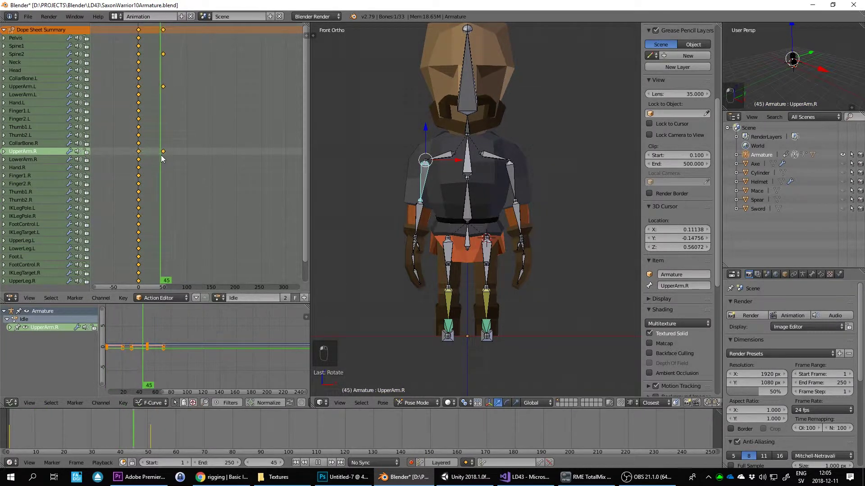
Step: Rotate the left and right collar bones slightly at frame 51 in the front view
drag(161, 158, 164, 158)
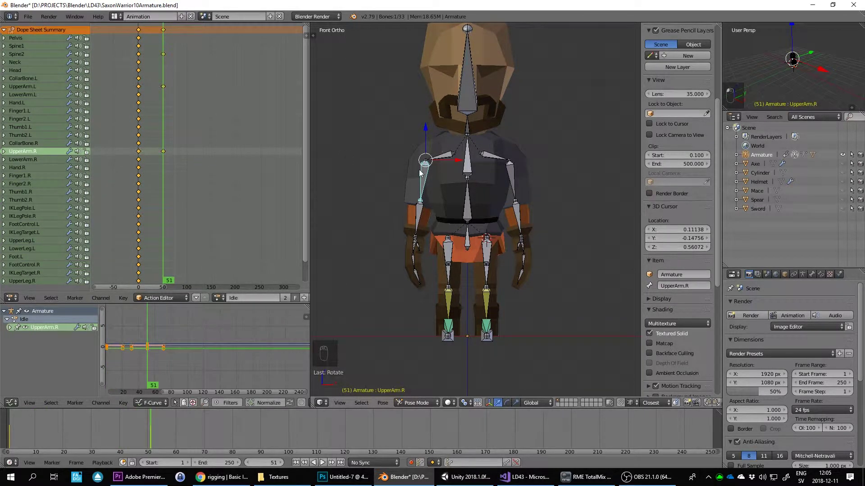
right_click(498, 160)
key(r)
click(554, 158)
right_click(455, 157)
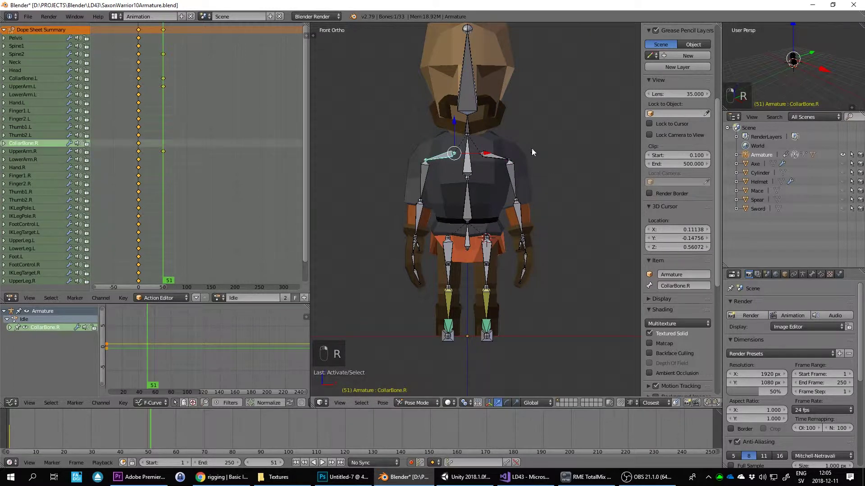
key(r)
click(533, 147)
Step: Play back the Idle animation and examine the motion from the side view
key(alt+a)
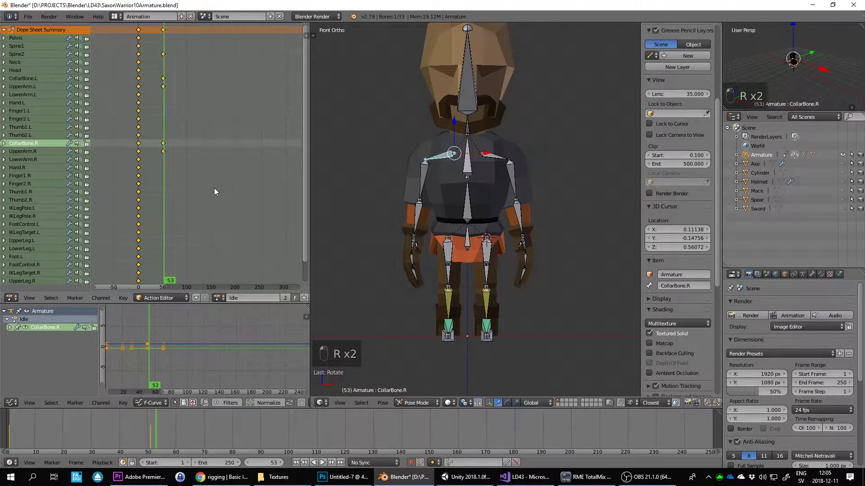
key(KP_3)
key(KP_3)
key(KP_3)
key(KP_3)
key(alt+a)
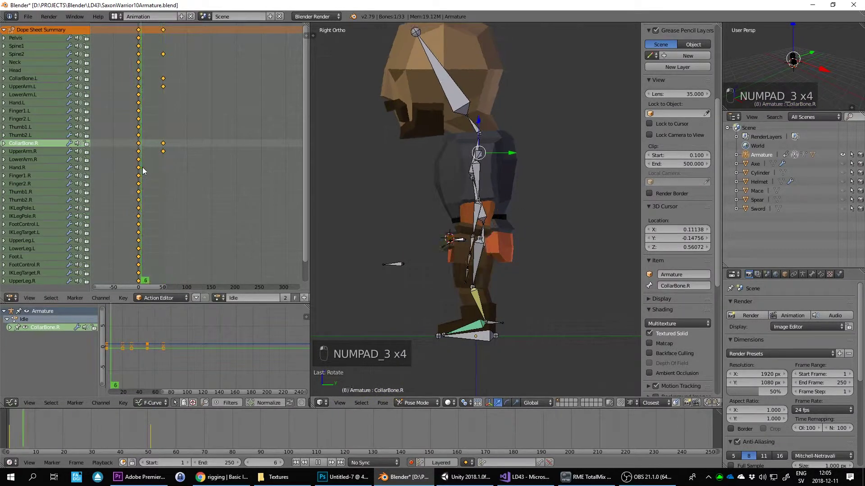
Step: Rotate the Head bone about -0.4° at frame 50 and preview the motion
mouse_move(176, 168)
mouse_down()
mouse_move(152, 170)
mouse_move(163, 171)
mouse_up()
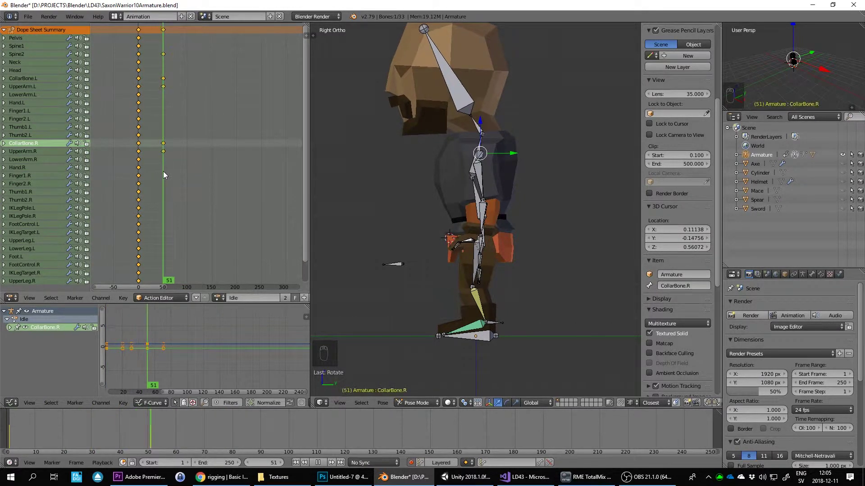
right_click(463, 84)
key(r)
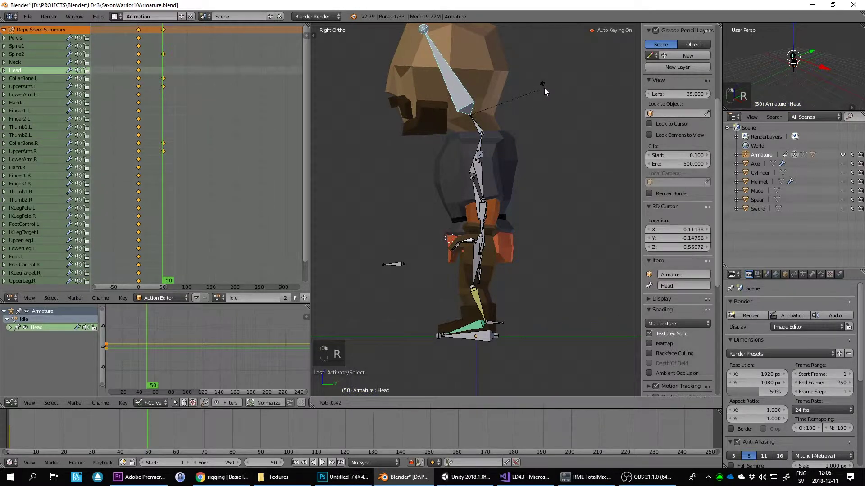
click(543, 87)
click(142, 175)
key(alt+a)
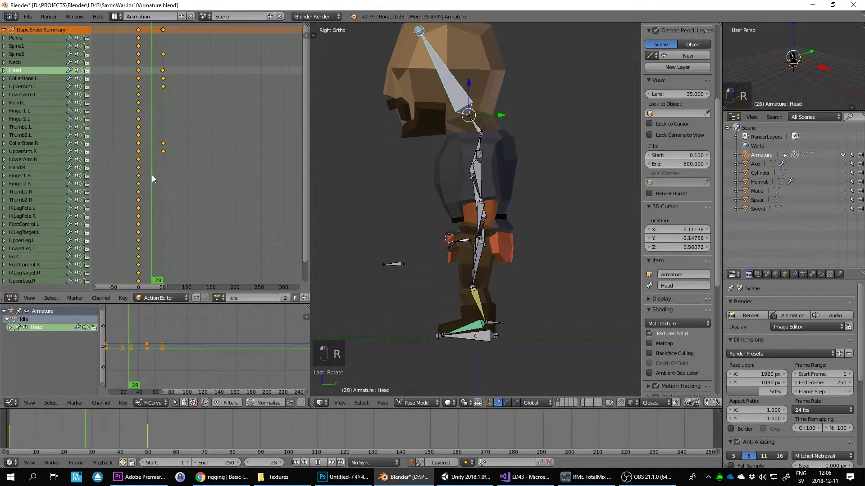
key(alt+a)
Step: Move the Head bone's second keyframe to frame 51 in line with the other bones' keys
right_click(476, 126)
drag(157, 167, 163, 168)
scroll(158, 142, up, 5)
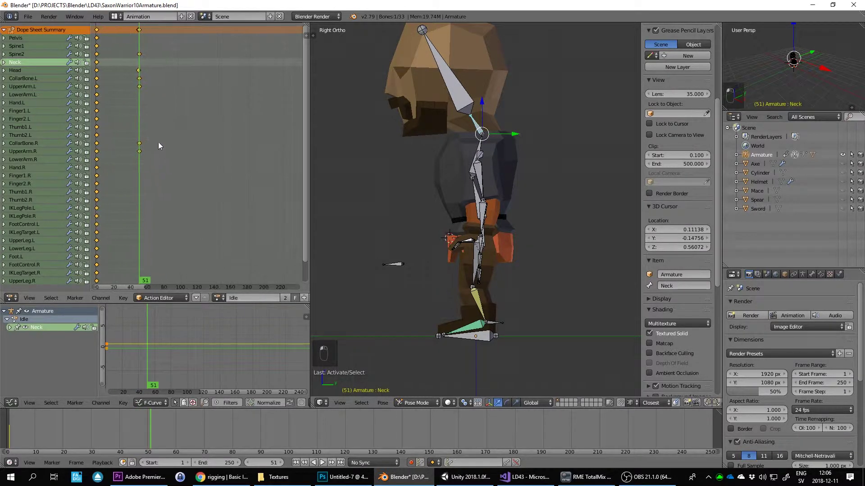
key(b)
key(a)
key(b)
drag(194, 64, 206, 75)
key(g)
click(211, 73)
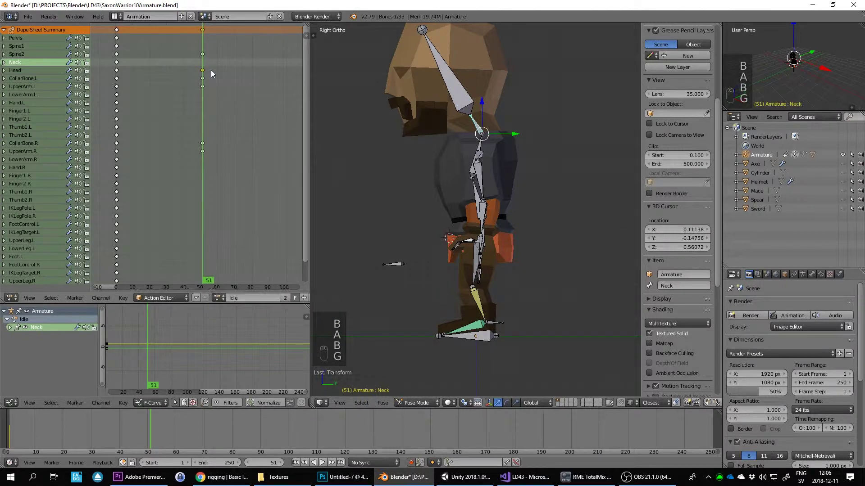
Step: Rotate the Neck bone slightly, about 0.8°, at frame 51 in the side view
scroll(212, 73, down, 2)
key(r)
key(r)
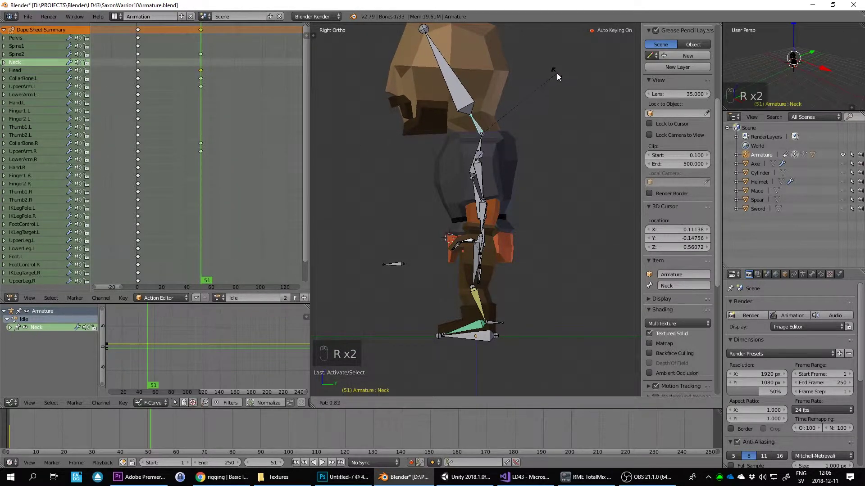
click(557, 73)
scroll(502, 167, down, 2)
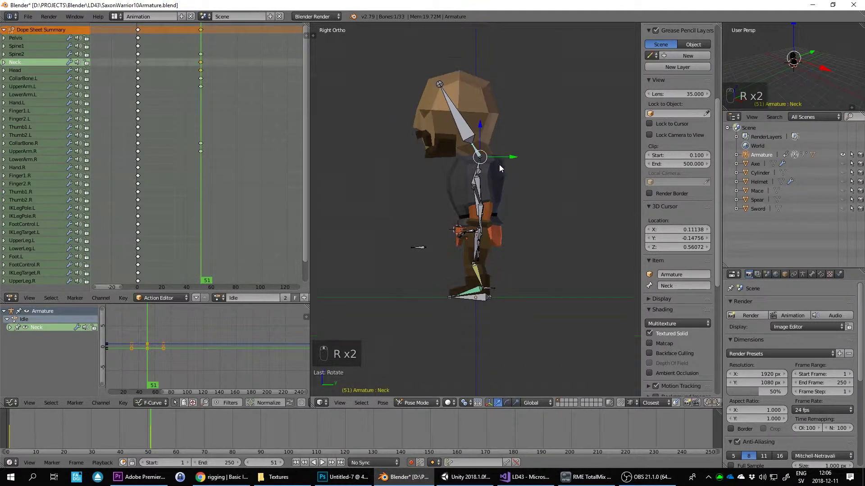
Step: Duplicate all bones' first-frame keyframes 100 frames further along the Idle action so the motion loops
scroll(174, 201, down, 4)
scroll(174, 201, down, 2)
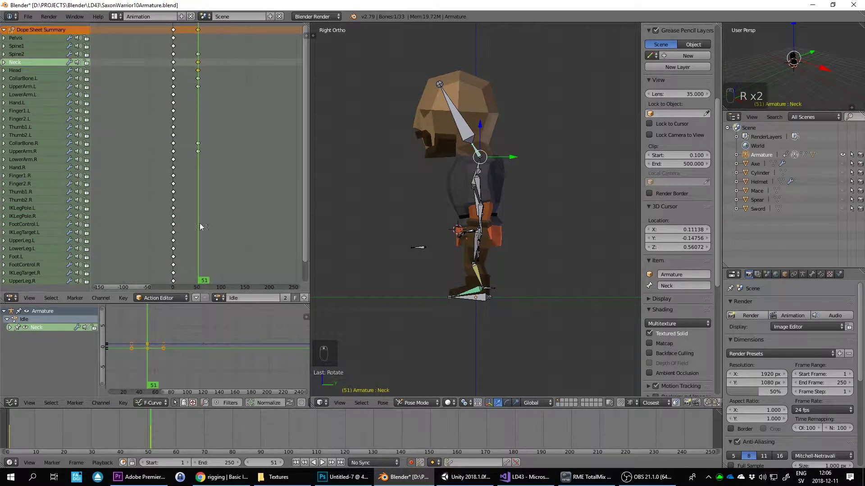
drag(256, 303, 265, 335)
drag(190, 316, 127, 23)
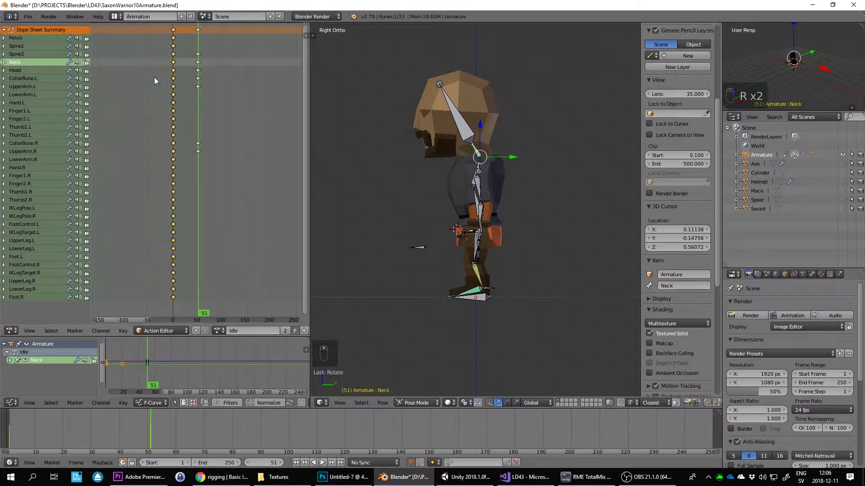
key(shift+d)
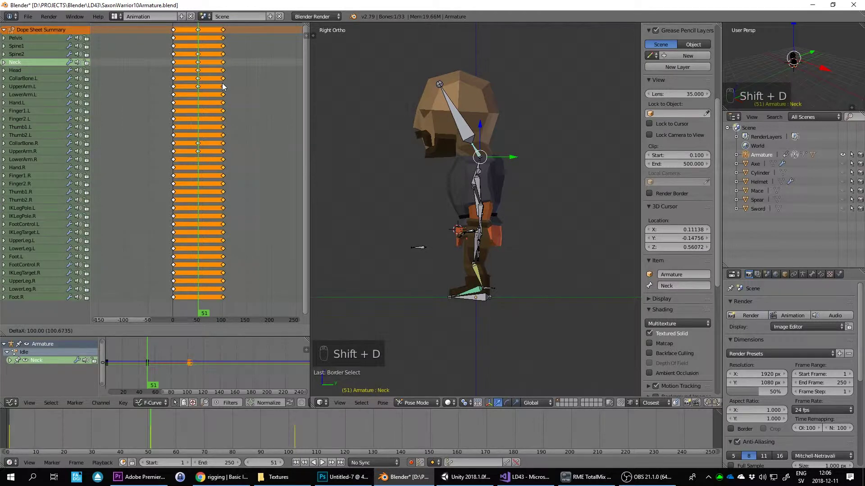
click(222, 87)
Step: Stop a brief playback and set the timeline's end frame to 100
key(alt+a)
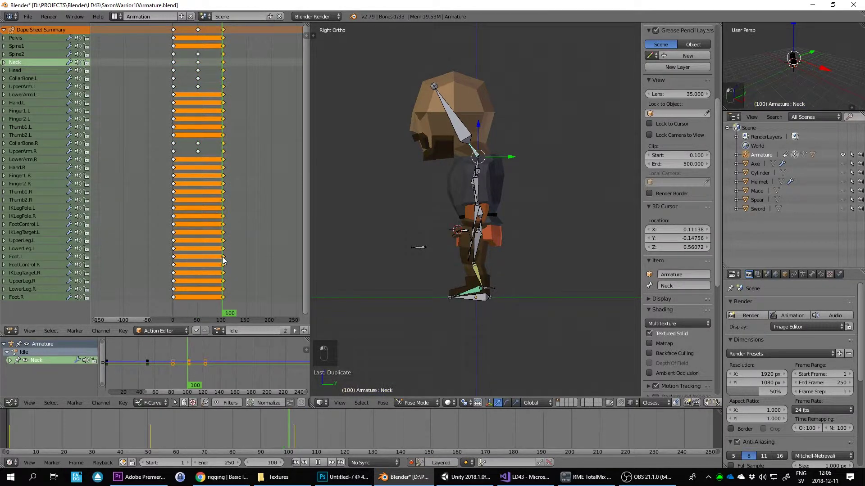
key(Escape)
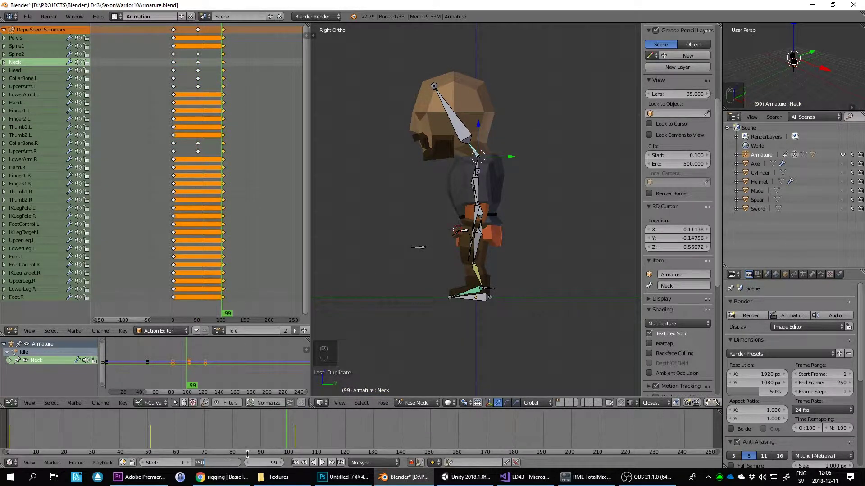
text(00)
key(Return)
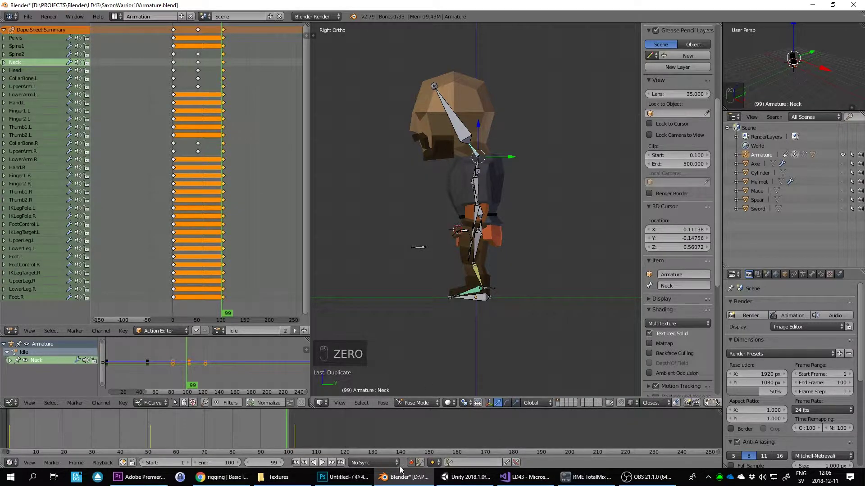
Step: Play the Idle loop and examine the breathing motion from an angled view and the front view
click(322, 462)
scroll(534, 223, down, 3)
middle_drag(535, 223, 509, 229)
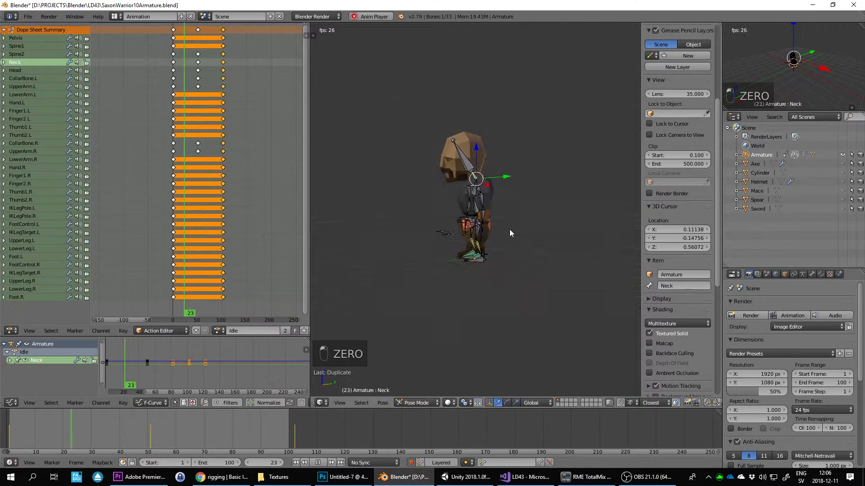
scroll(512, 229, up, 5)
key(Tab)
key(Tab)
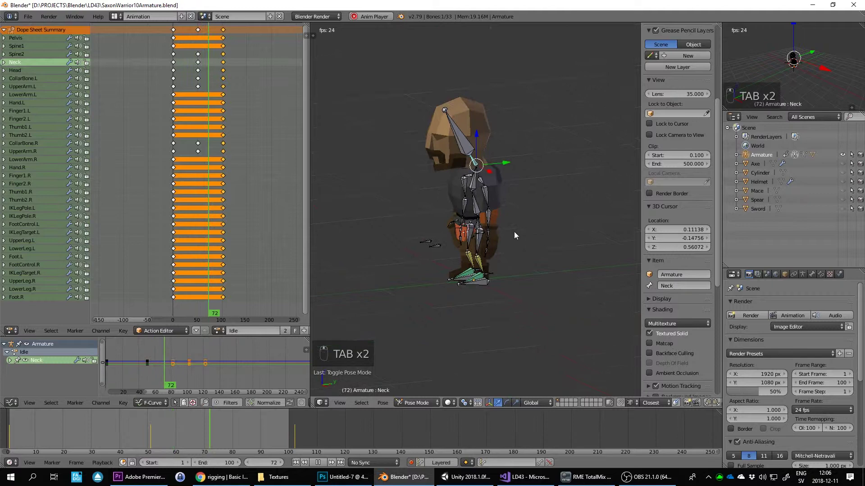
scroll(514, 232, down, 3)
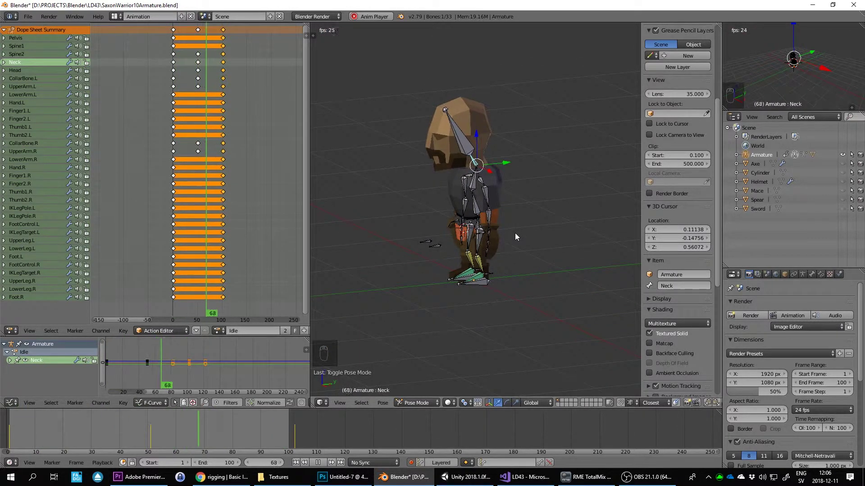
key(KP_1)
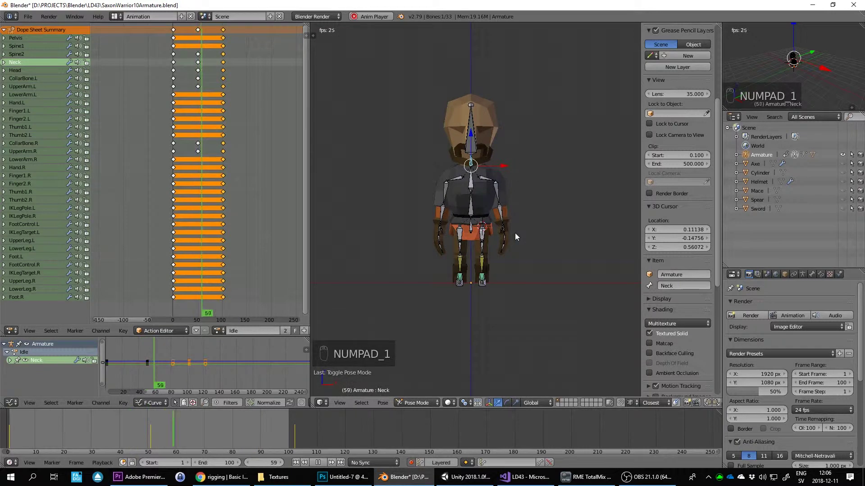
click(319, 463)
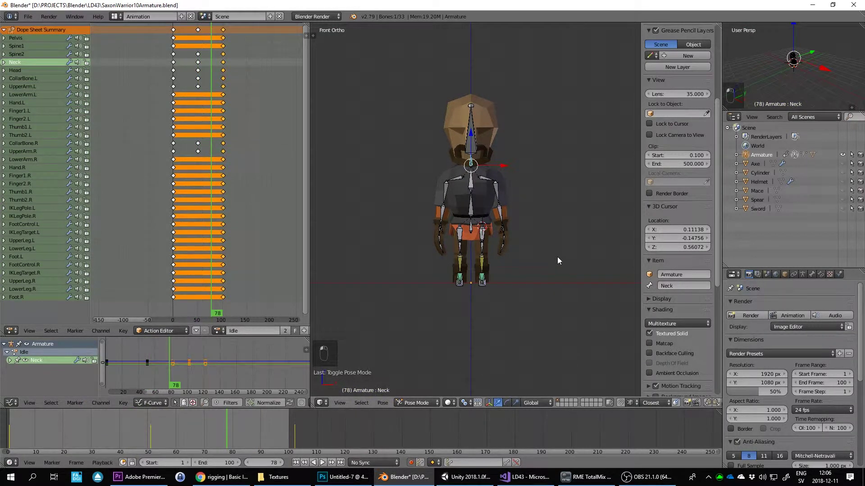
Step: Go to frame 0 and rotate the right hand bone (Hand.R) slightly in the front view
click(173, 252)
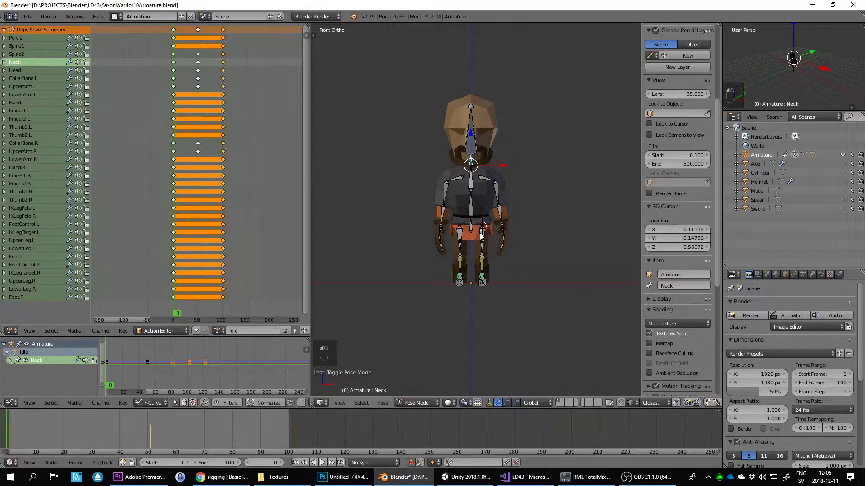
scroll(481, 236, up, 5)
scroll(427, 270, up, 4)
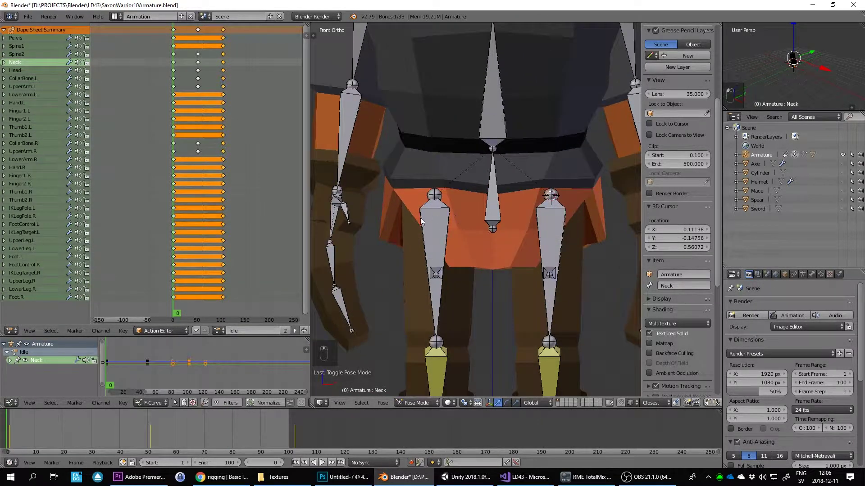
right_click(328, 228)
scroll(546, 163, down, 2)
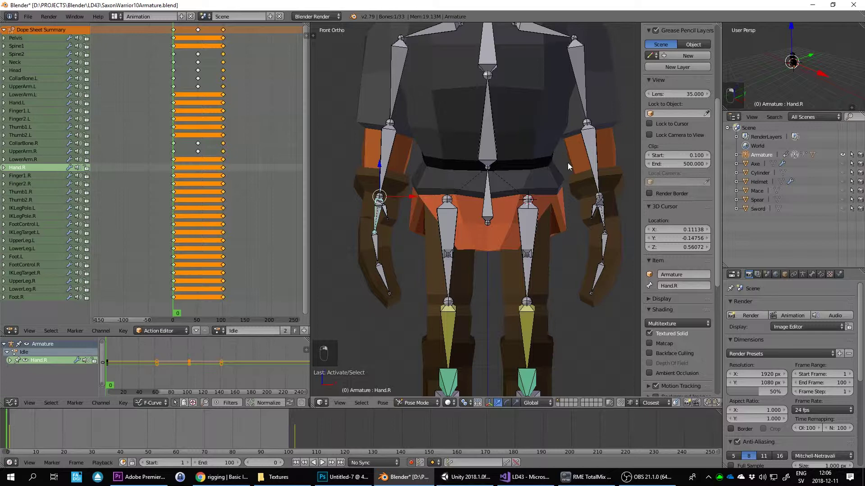
scroll(567, 163, down, 1)
key(r)
click(398, 258)
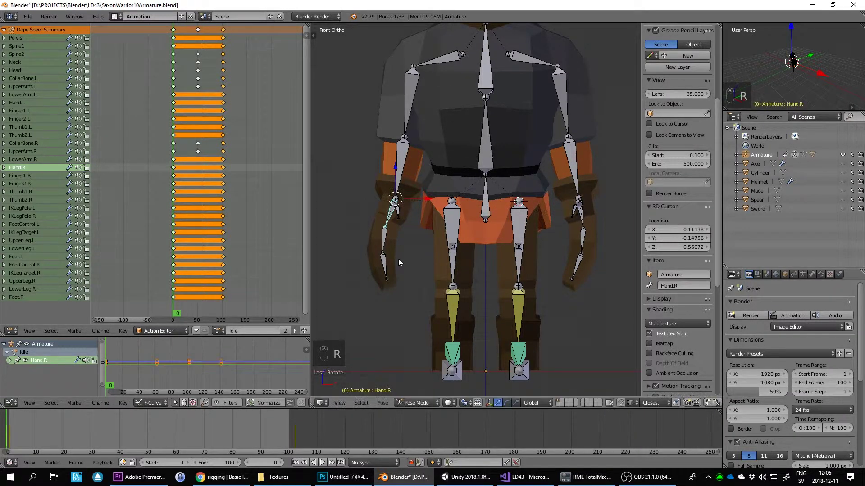
Step: Rotate the Finger1.R and Finger2.R bones inward to curl the right hand's fingers
right_click(384, 245)
key(r)
right_click(416, 236)
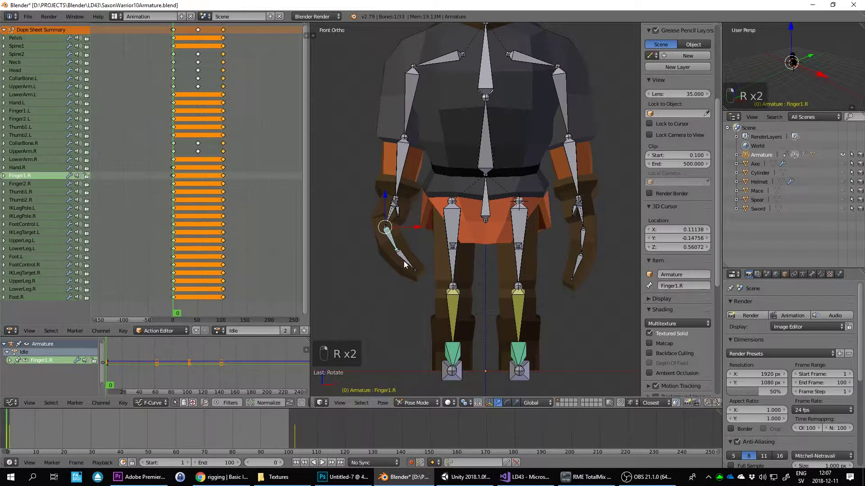
right_click(403, 261)
key(r)
click(418, 200)
Step: Adjust the rotation of Hand.R and Finger1.R to tighten the right hand's curl
right_click(386, 216)
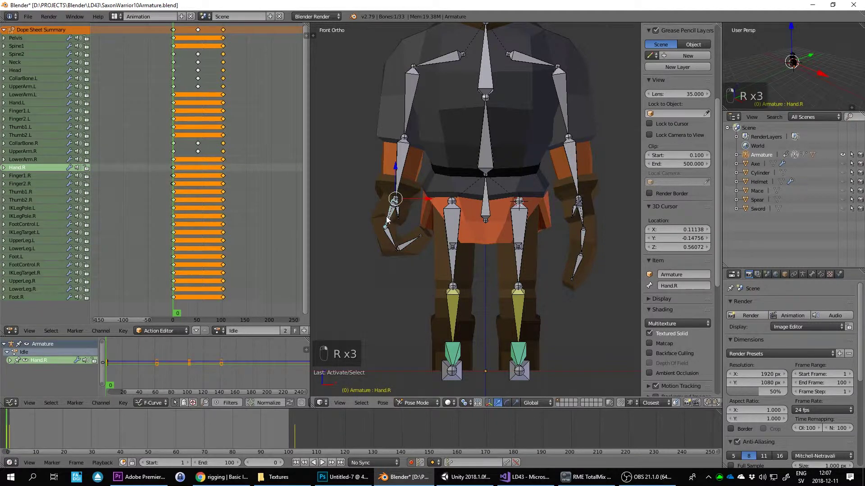
key(r)
click(382, 227)
right_click(379, 233)
key(r)
click(383, 230)
Step: Rotate Finger2.R further inward and turn Hand.R back by about -12° to shape the right fist
right_click(396, 234)
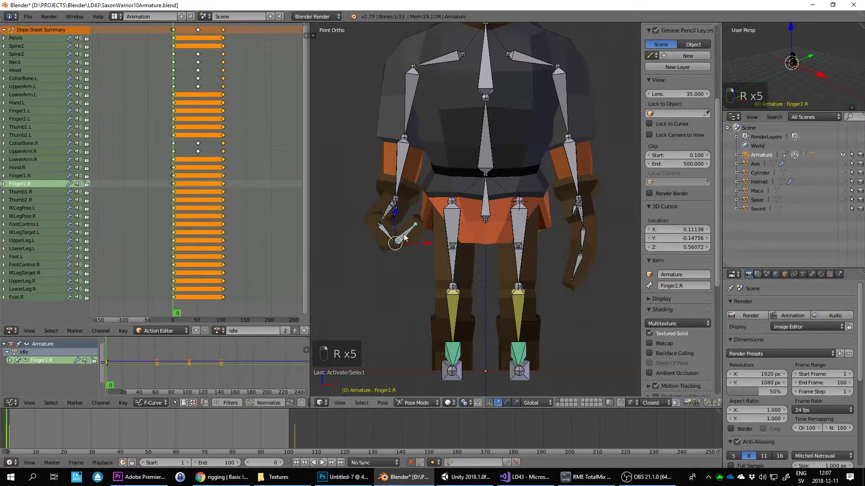
key(r)
click(390, 217)
right_click(390, 217)
key(r)
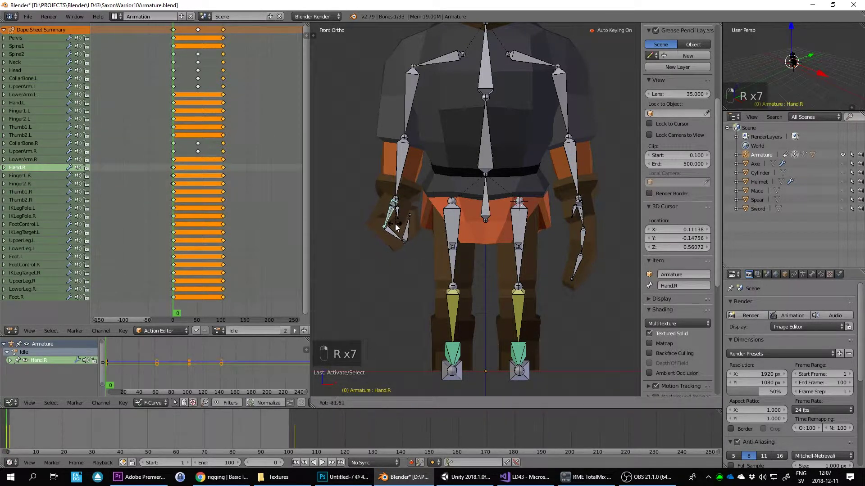
click(396, 227)
Step: Try to rotate the right thumb's tip bone (Thumb2.R) from an angled close-up view
right_click(402, 216)
scroll(506, 218, up, 2)
middle_drag(434, 211, 495, 222)
scroll(507, 218, up, 2)
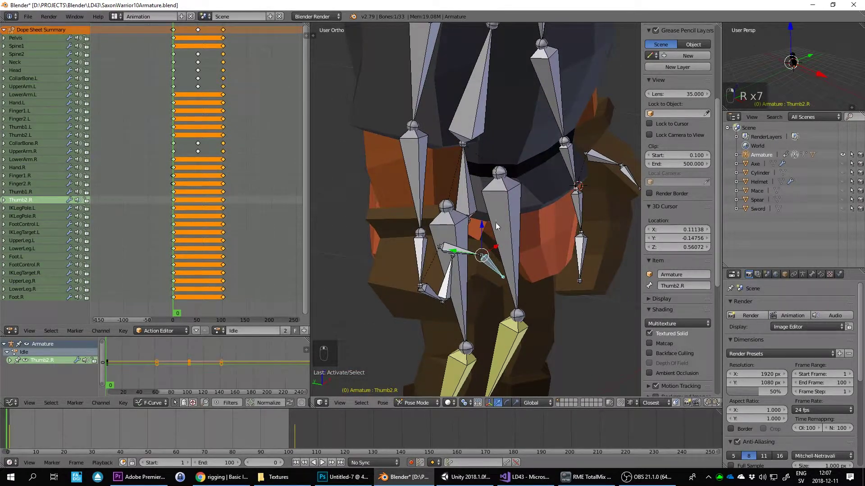
key(r)
click(491, 255)
key(ctrl+z)
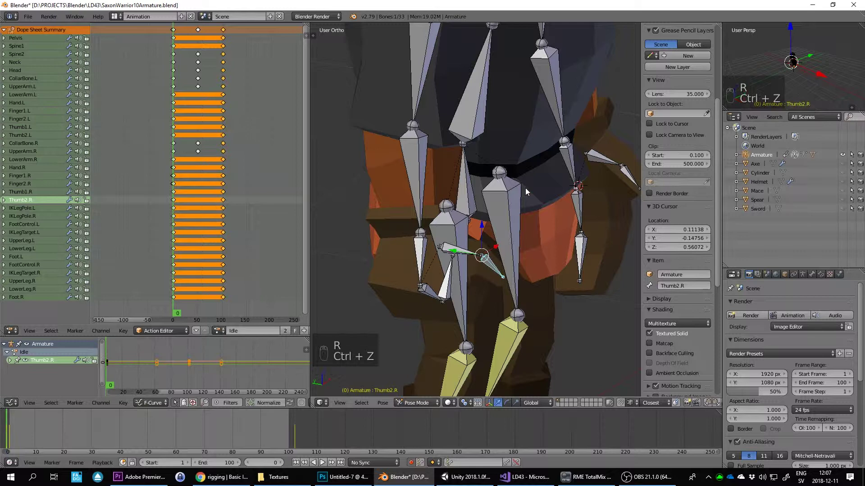
key(r)
right_click(519, 230)
Step: Rotate the right thumb's base bone (Thumb1.R) toward the curled fingers from two viewing angles
right_click(459, 251)
middle_drag(460, 251, 511, 250)
key(r)
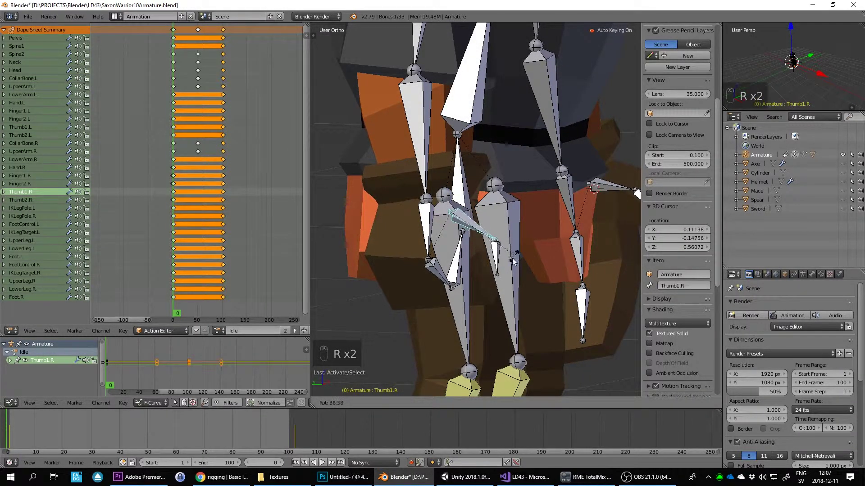
click(539, 239)
middle_drag(540, 239, 475, 254)
key(r)
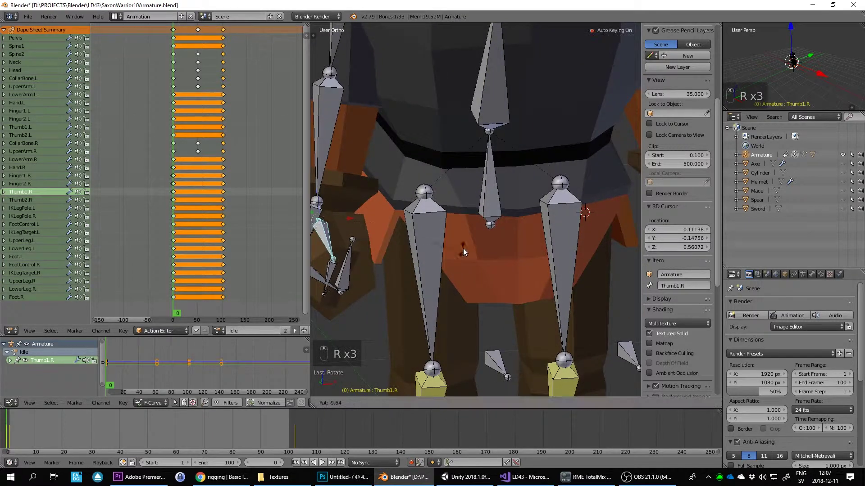
click(485, 167)
Step: Refine the Thumb1.R rotation from a steep viewing angle so the thumb points across the fist
middle_drag(484, 164, 489, 135)
key(r)
click(395, 193)
key(r)
click(485, 171)
key(r)
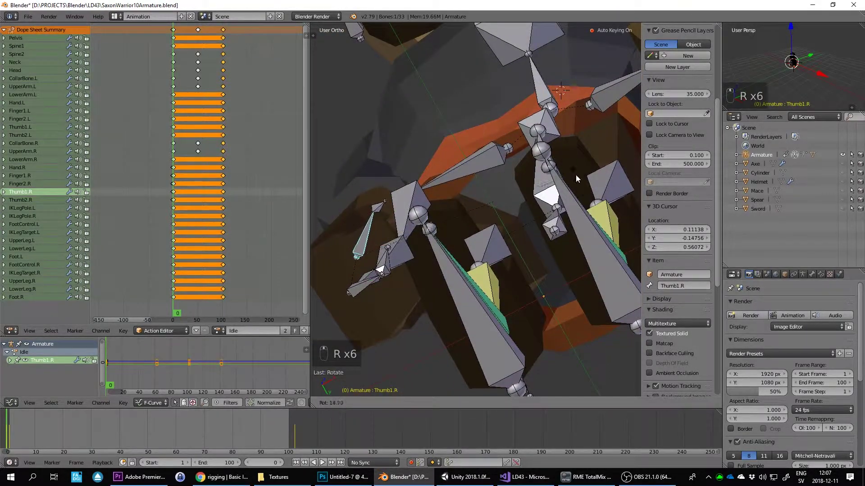
click(585, 183)
middle_drag(595, 186, 506, 241)
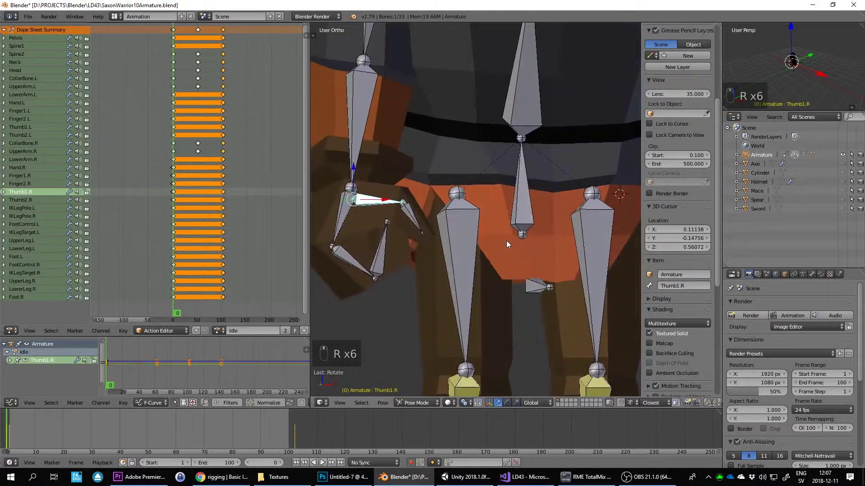
Step: Rotate Thumb2.R downward over the fingers and fine-tune Thumb1.R to close the right fist
right_click(432, 228)
key(r)
click(446, 252)
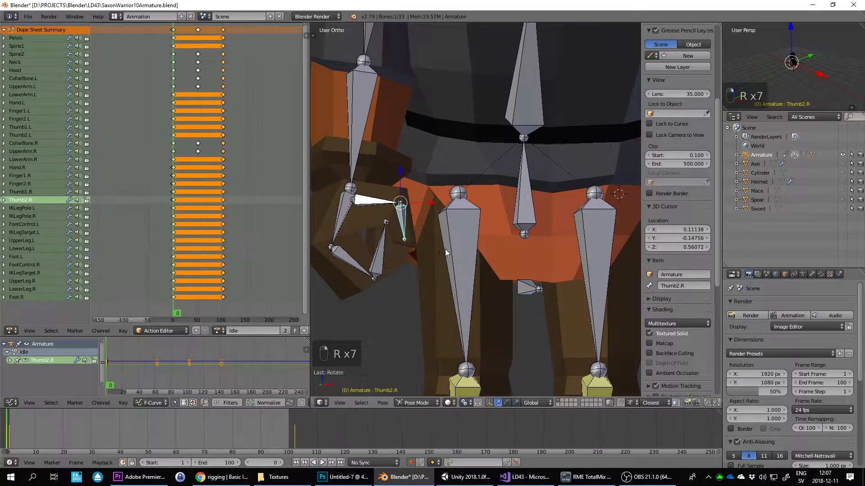
right_click(375, 202)
middle_drag(379, 200, 494, 162)
key(r)
click(491, 147)
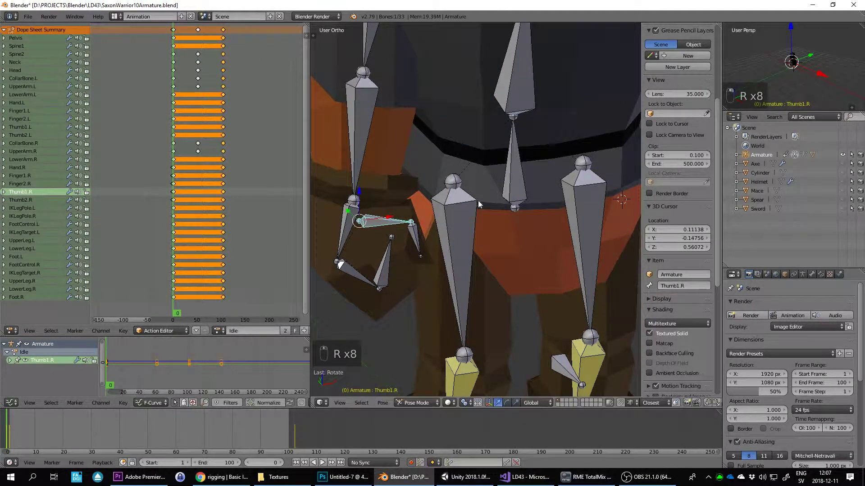
scroll(556, 247, down, 5)
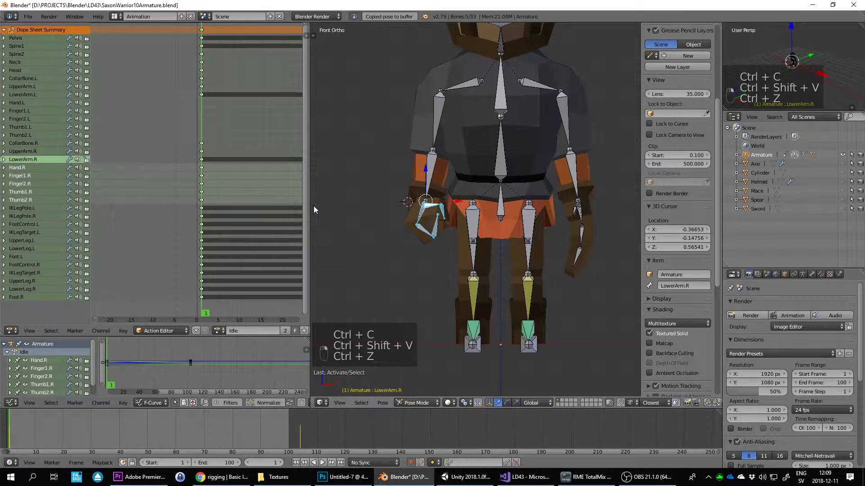
Step: Copy the right hand's fist pose at frame 1 and paste it mirrored onto the left hand
key(ctrl+c)
key(ctrl+shift+v)
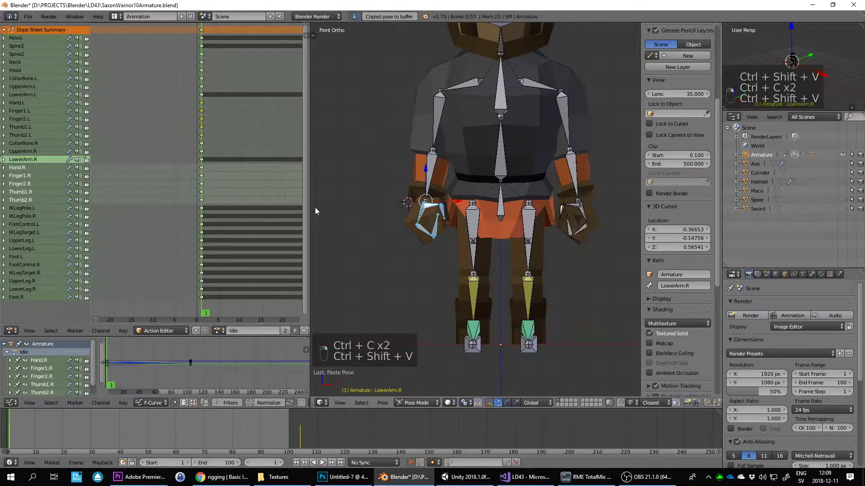
scroll(558, 213, down, 1)
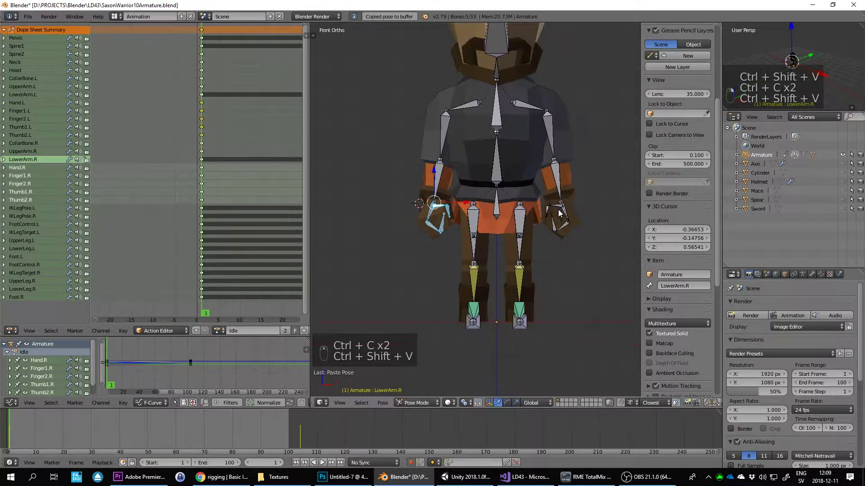
Step: Clear the selection of the hand keyframes and of the armature's bones
middle_drag(578, 197, 507, 209)
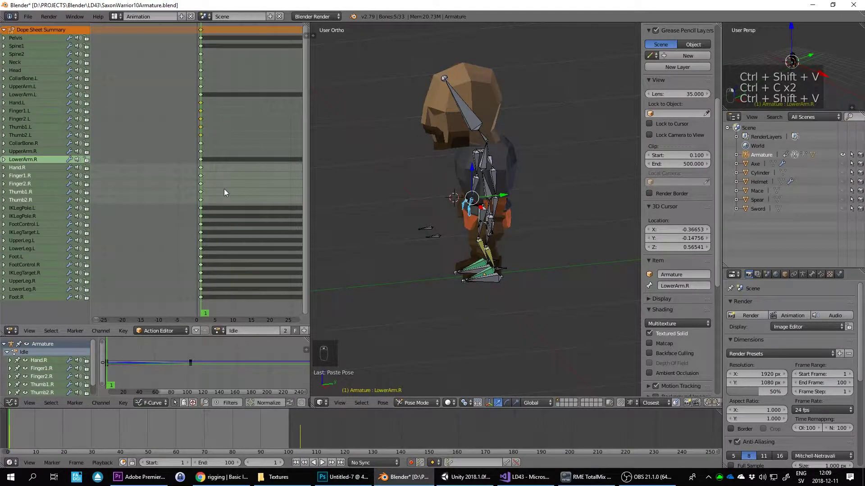
scroll(223, 188, down, 5)
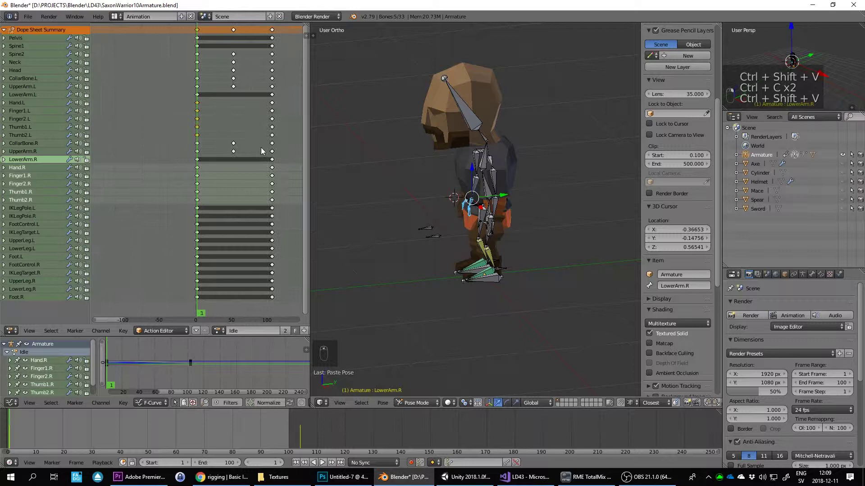
scroll(262, 151, down, 2)
key(a)
key(a)
key(a)
key(a)
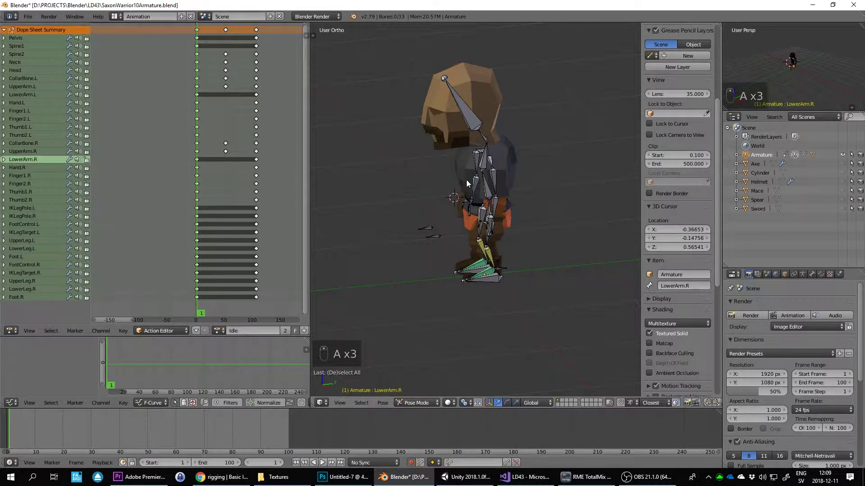
Step: Copy the whole armature's pose at frame 1, paste it at frame 104 and deselect all bones
key(KP_1)
key(ctrl+c)
drag(271, 134, 254, 145)
key(ctrl+v)
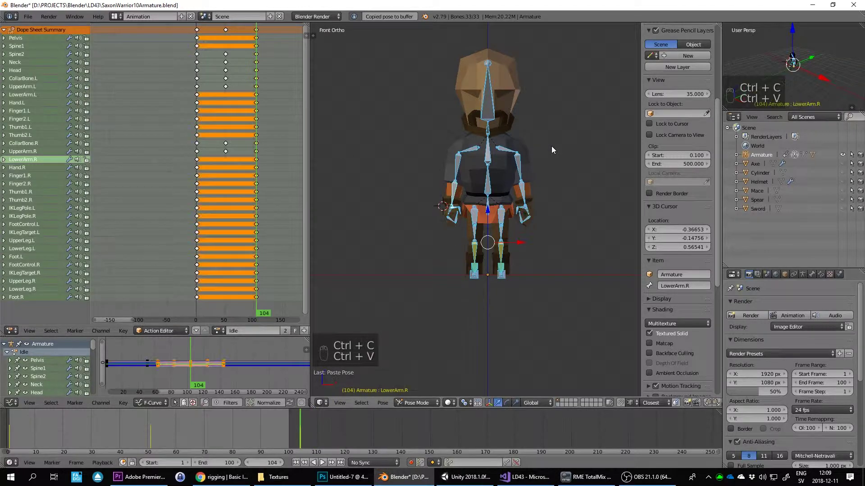
key(Tab)
key(Tab)
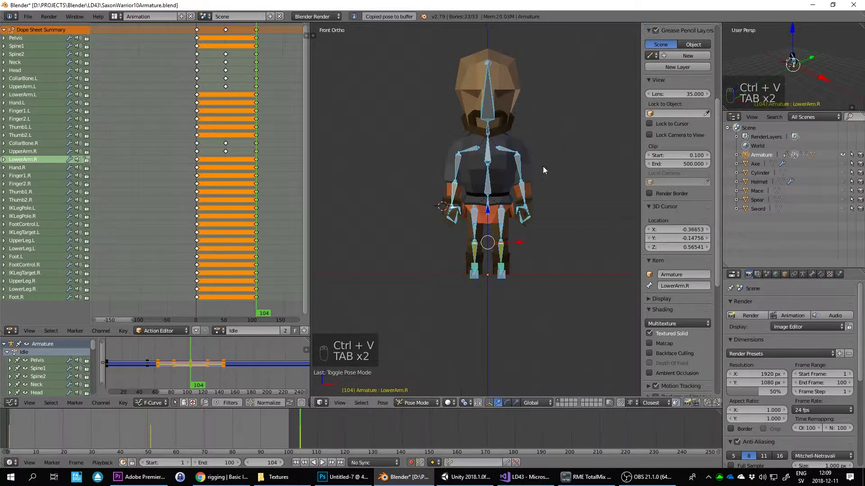
key(a)
key(a)
key(a)
Step: Play the Idle animation and inspect the fists and breathing motion from the front and at an angle
middle_drag(543, 166, 528, 178)
scroll(526, 178, up, 4)
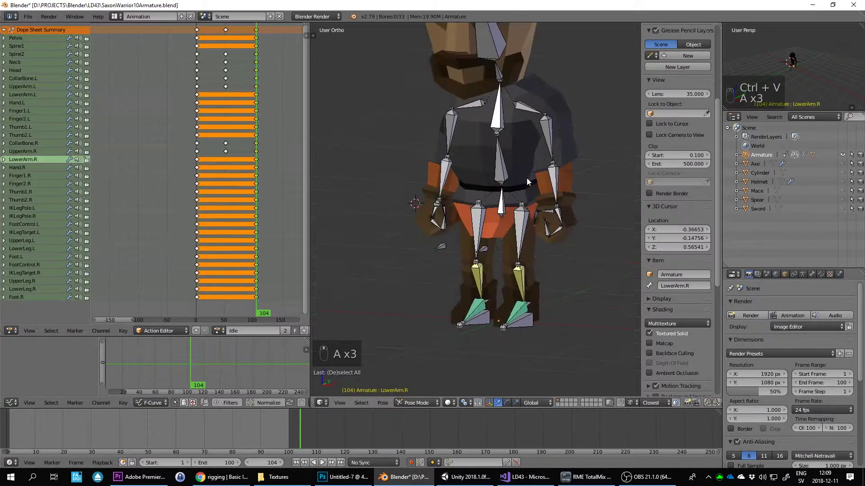
key(KP_1)
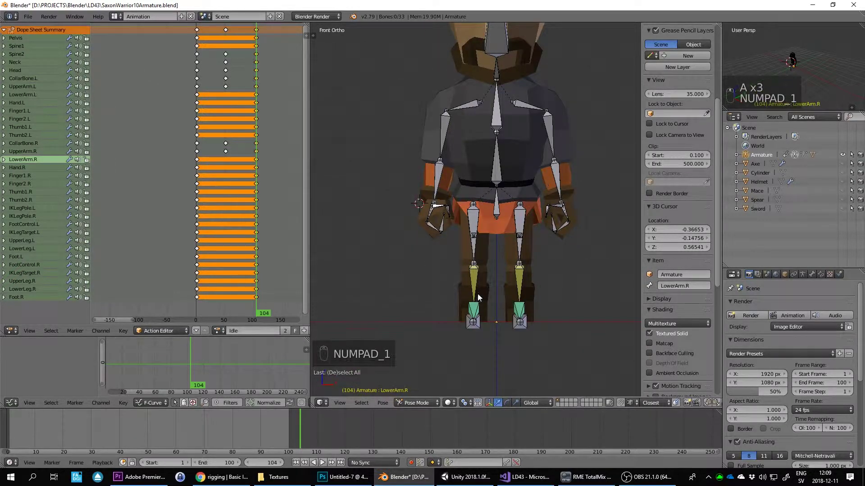
click(324, 463)
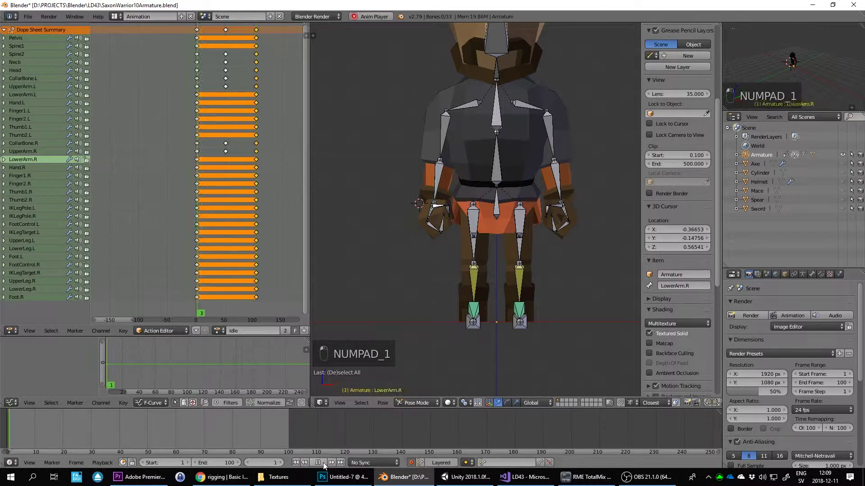
scroll(584, 218, down, 4)
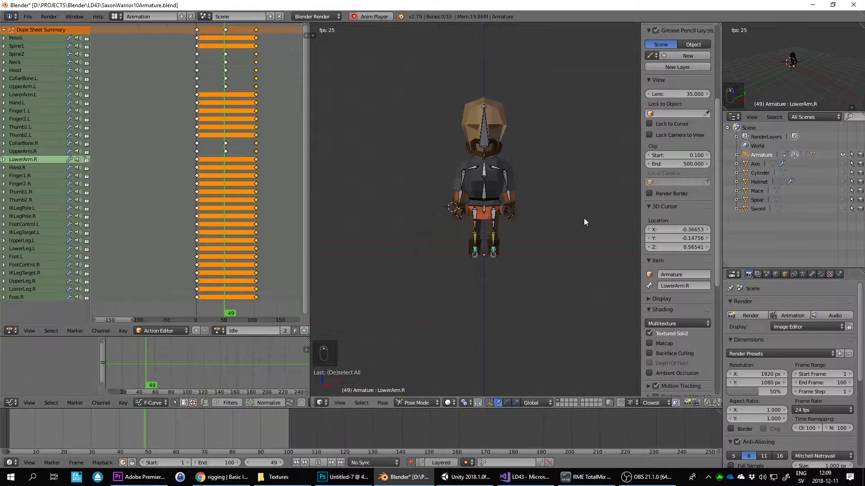
middle_drag(584, 218, 536, 211)
scroll(537, 211, up, 6)
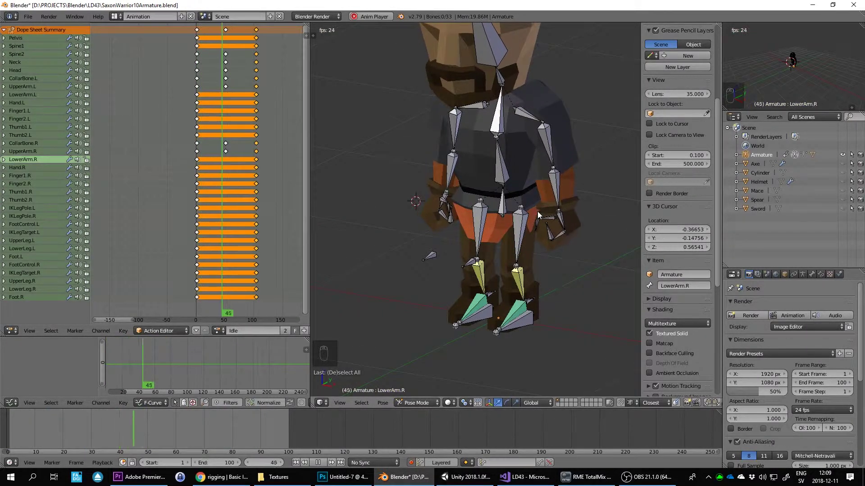
key(KP_1)
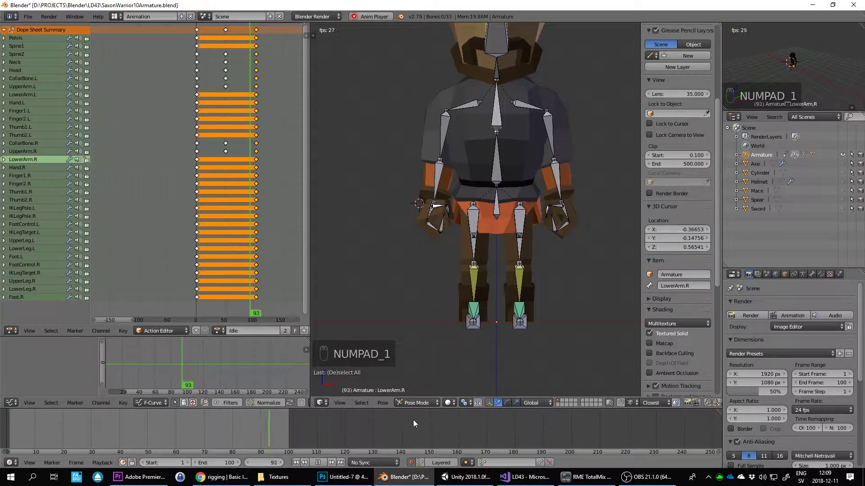
click(318, 462)
Step: At frame 51, rotate CollarBone.L and CollarBone.R slightly upward in the front view to lift both shoulders
drag(218, 226, 225, 226)
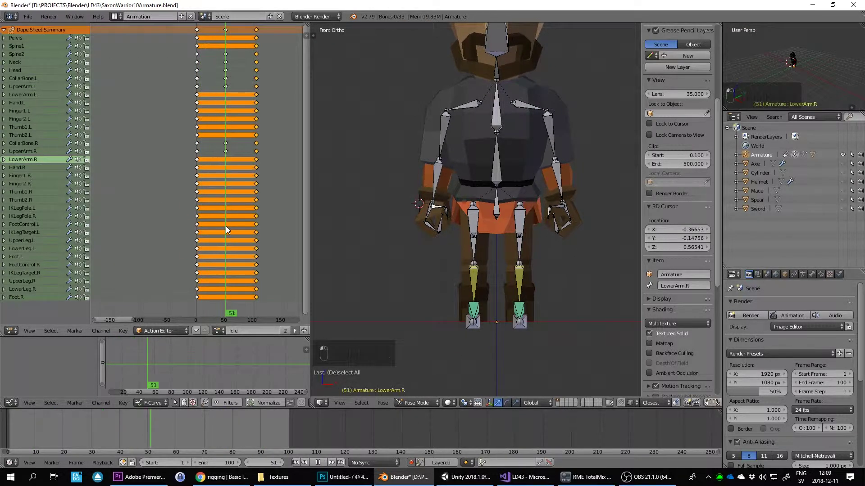
right_click(540, 108)
key(r)
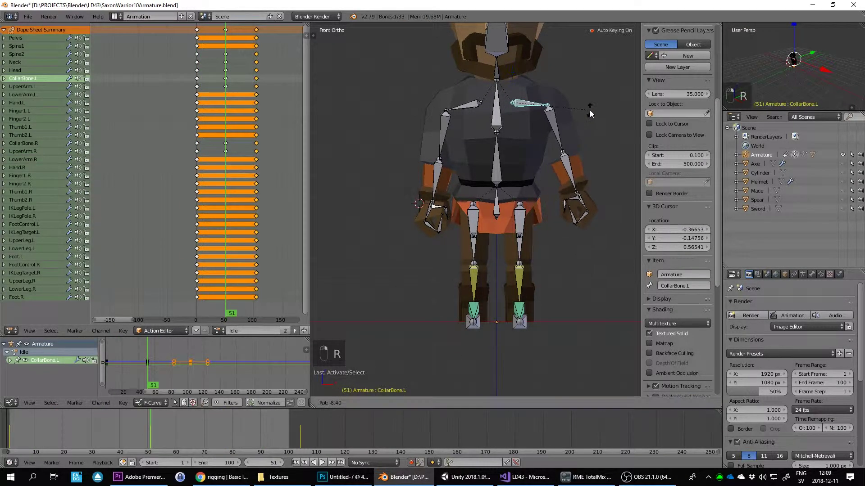
click(587, 113)
right_click(464, 106)
key(r)
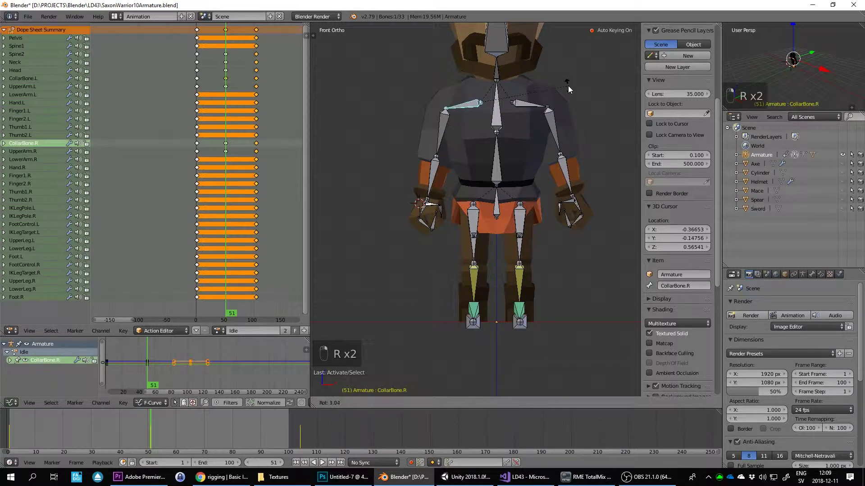
click(564, 131)
Step: Fine-tune the rotation of CollarBone.L and CollarBone.R at frame 51 from a side view
right_click(560, 123)
middle_drag(561, 123, 538, 124)
right_click(550, 126)
key(r)
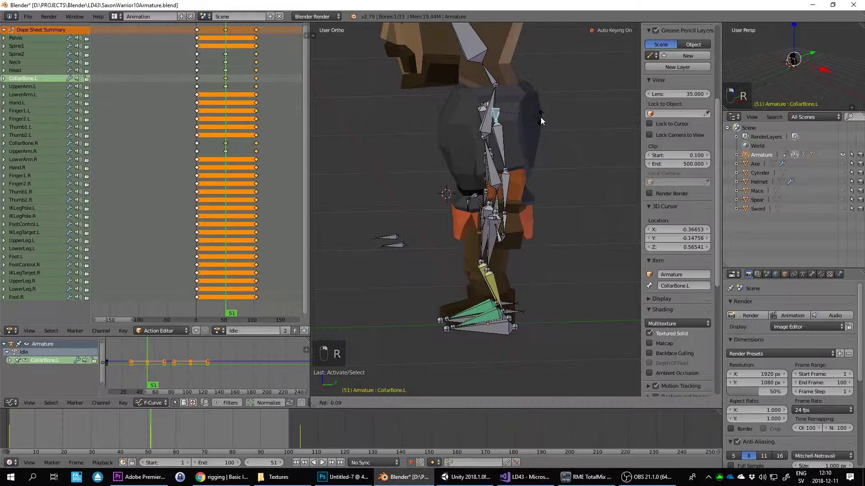
click(541, 118)
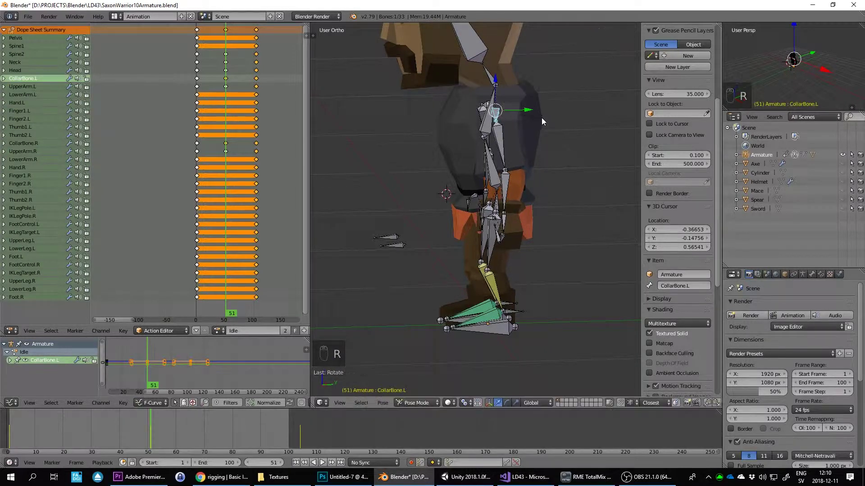
right_click(479, 110)
right_click(486, 107)
middle_drag(563, 111, 560, 106)
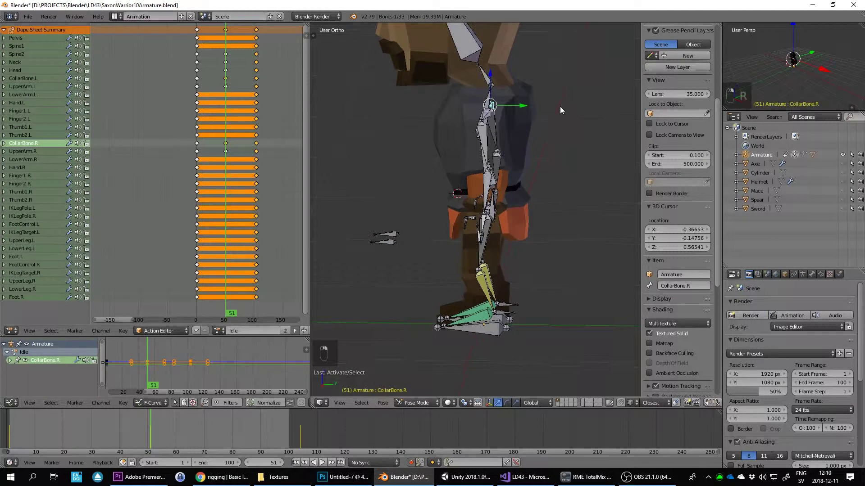
key(r)
click(561, 107)
Step: Play back the Idle animation and check the shoulder movement from the front and from an angle
scroll(412, 158, down, 5)
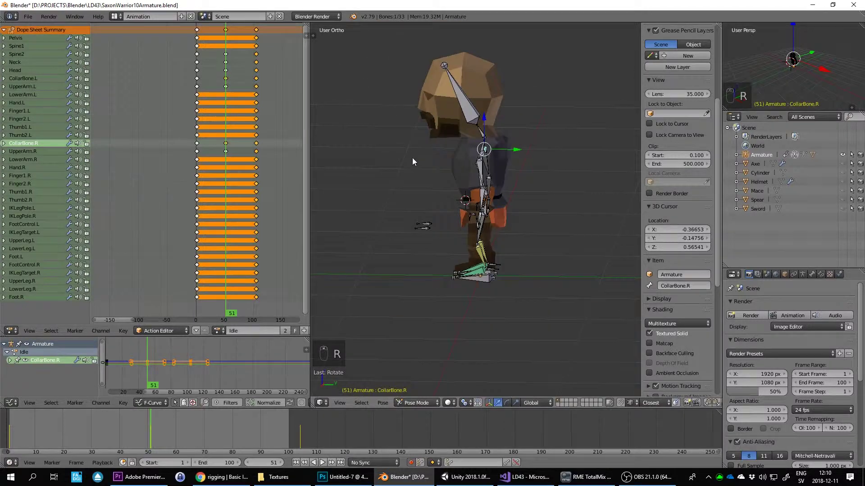
middle_drag(412, 158, 415, 303)
click(322, 462)
key(Tab)
key(Tab)
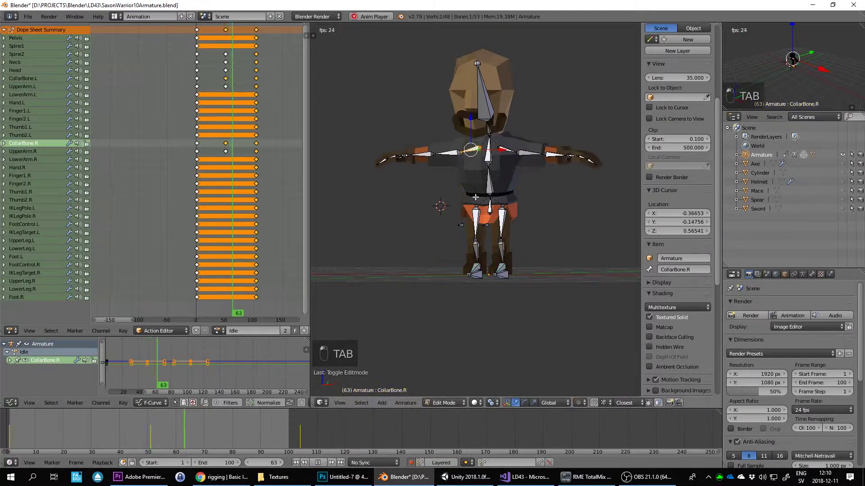
key(KP_1)
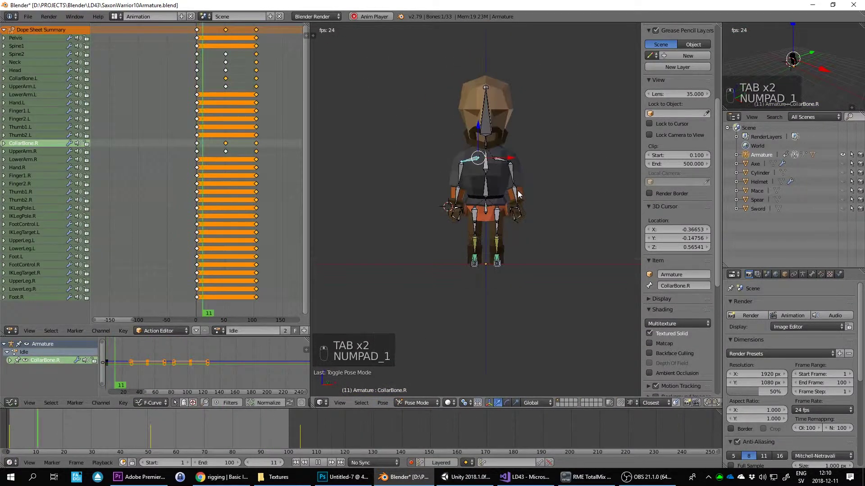
scroll(518, 191, up, 5)
scroll(512, 190, down, 5)
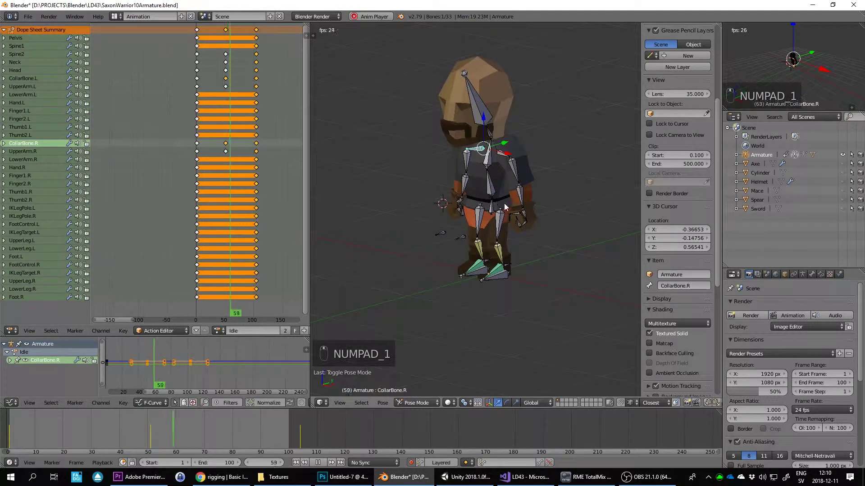
middle_drag(512, 190, 501, 170)
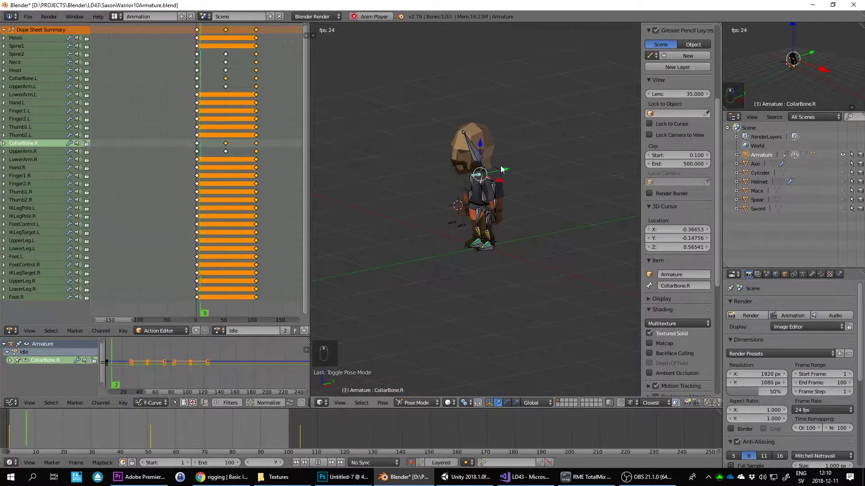
key(space)
key(Escape)
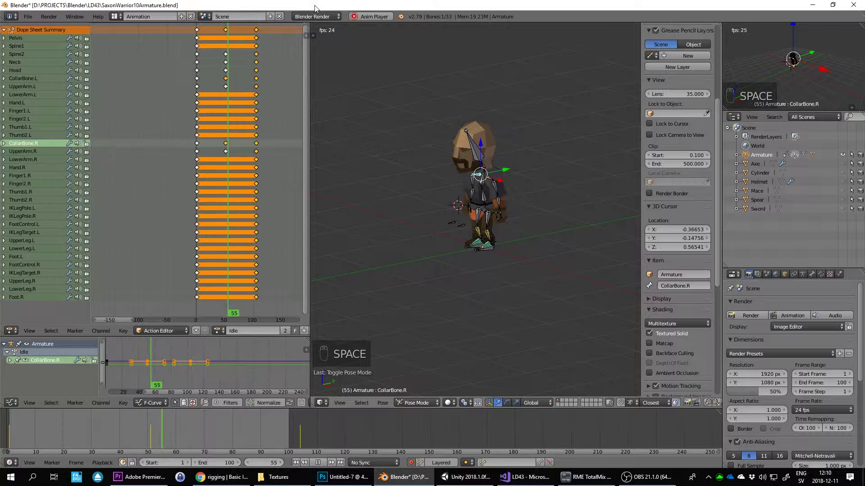
Step: Save the file under the new name SaxonWarrior11Animation.blend in the LD43 folder
click(28, 16)
click(45, 102)
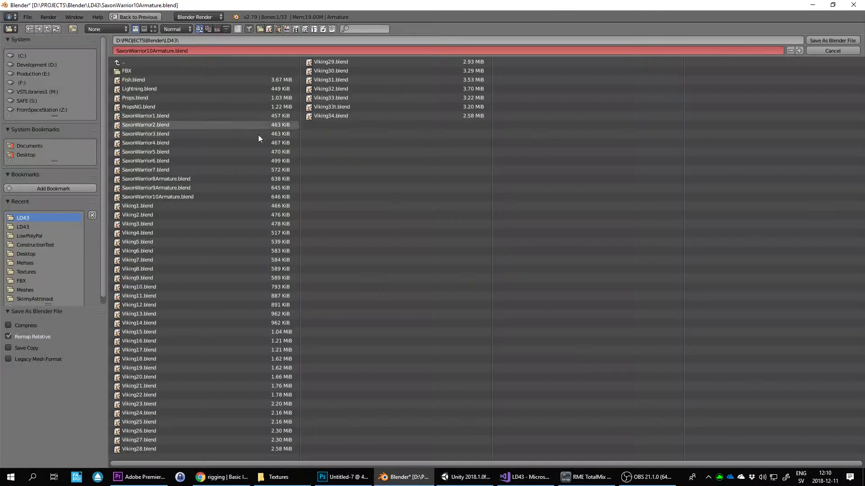
click(151, 51)
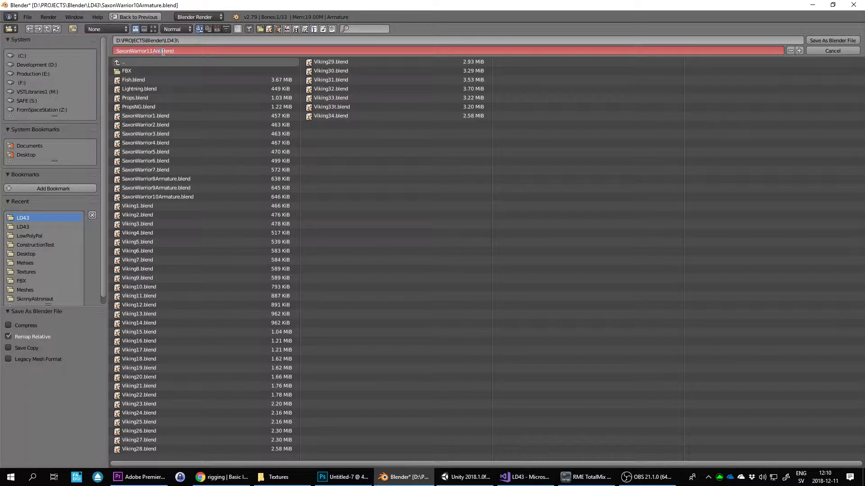
key(Return)
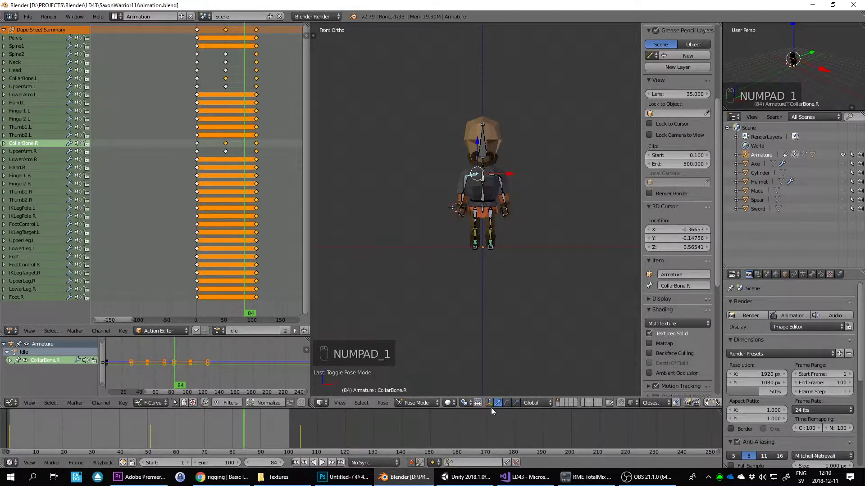
key(Tab)
key(Tab)
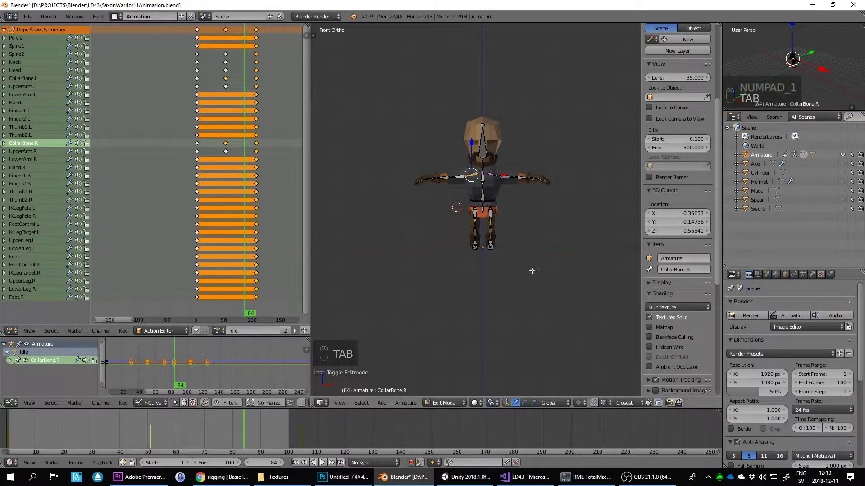
key(KP_1)
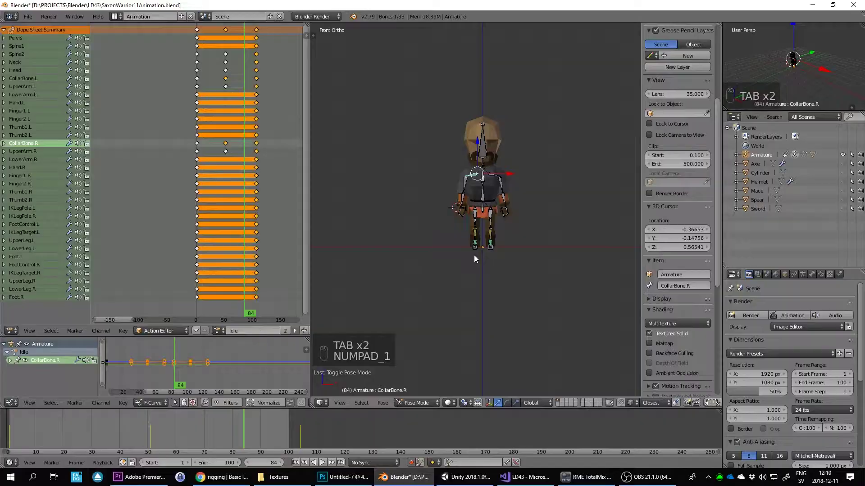